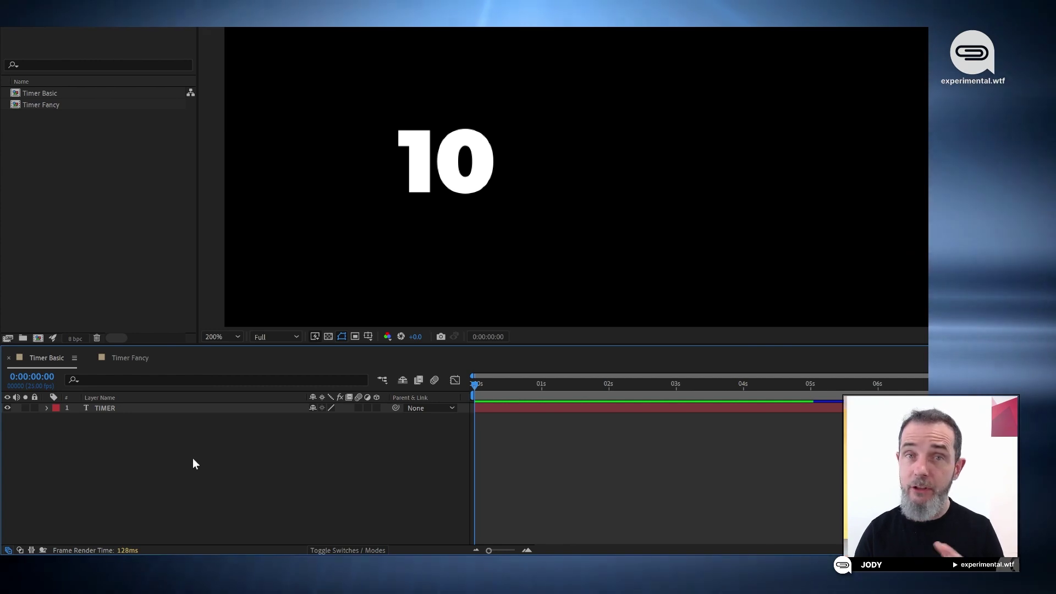
- Preview the Timer Basic countdown and delete its existing TIMER text layer
{"action": "key", "text": "space"}
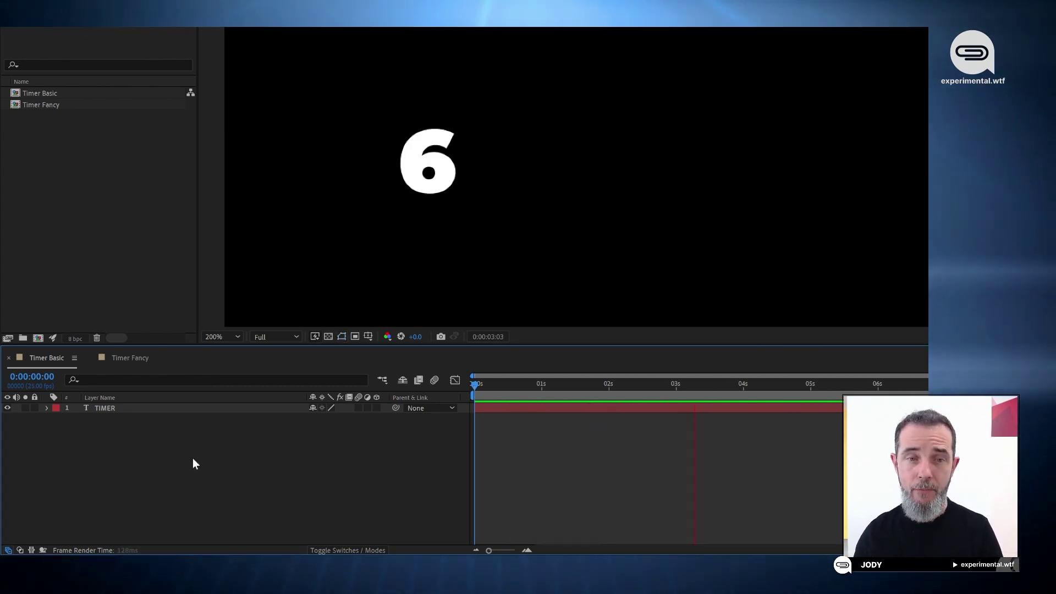
{"action": "key", "text": "space"}
{"action": "left_click", "coordinate": [174, 409]}
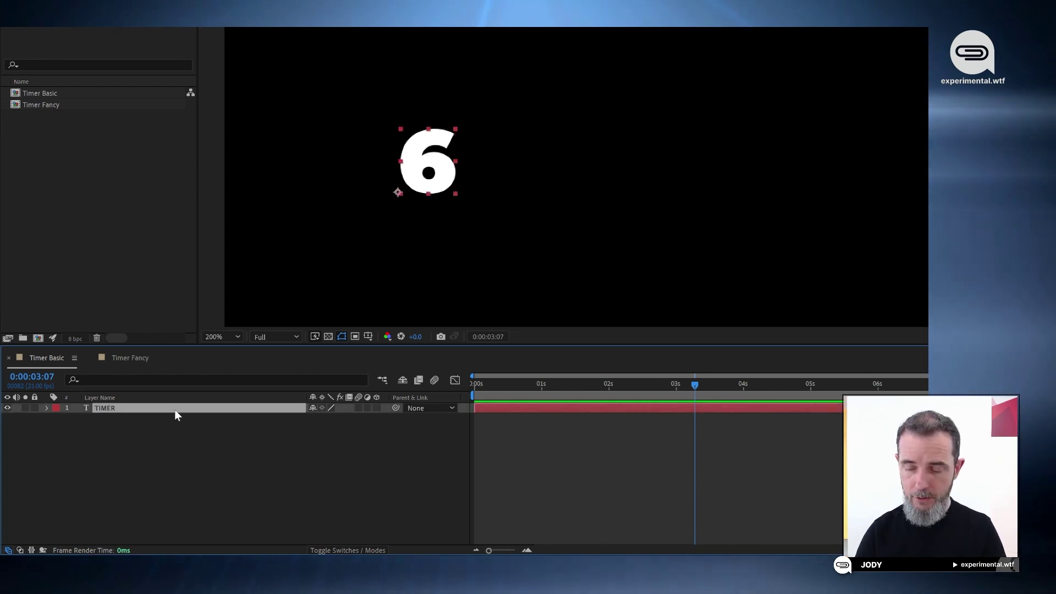
{"action": "key", "text": "Delete"}
- Create a new text layer reading TIMER in the Timer Basic composition
{"action": "key", "text": "ctrl+t"}
{"action": "left_click", "coordinate": [385, 207]}
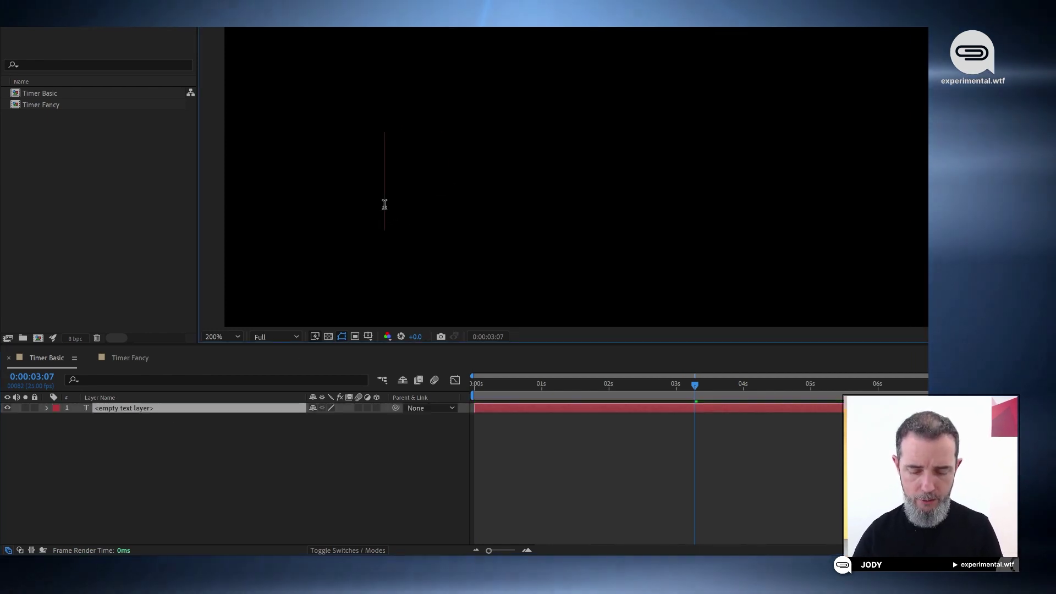
{"action": "type", "text": "TIMER"}
{"action": "key", "text": "KP_Enter"}
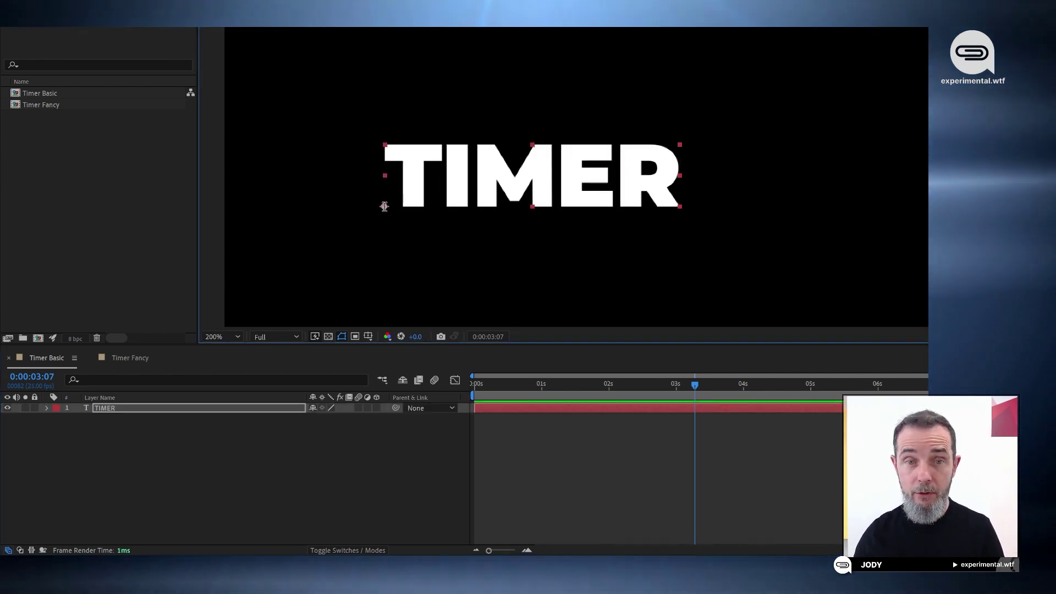
{"action": "left_click", "coordinate": [84, 434]}
- Add the expression "thisComp.duration-time;" to the Source Text of the TIMER layer in Timer Basic
{"action": "left_click", "coordinate": [46, 409]}
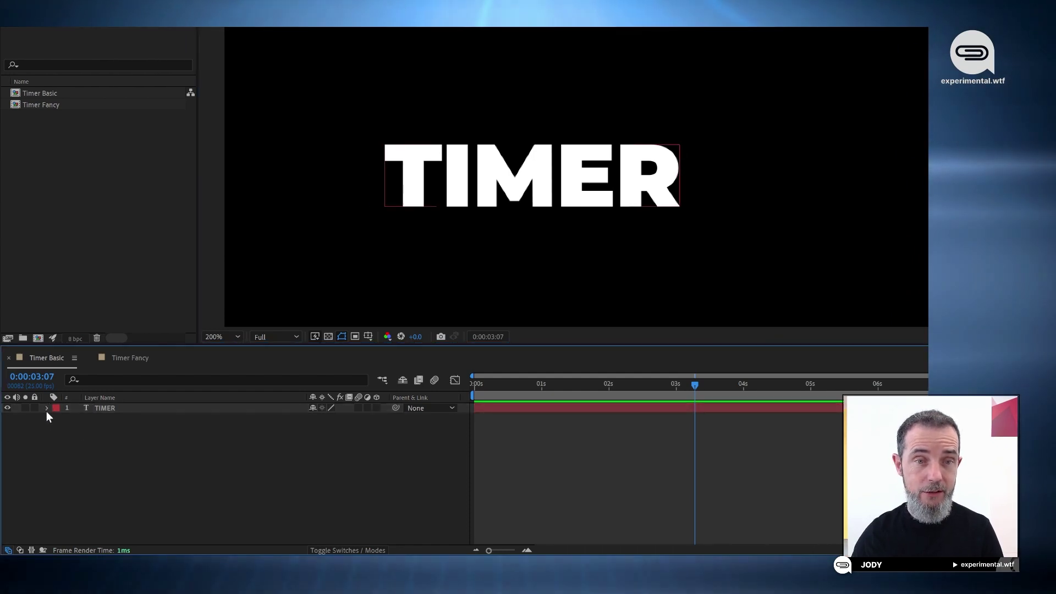
{"action": "left_click", "coordinate": [56, 419]}
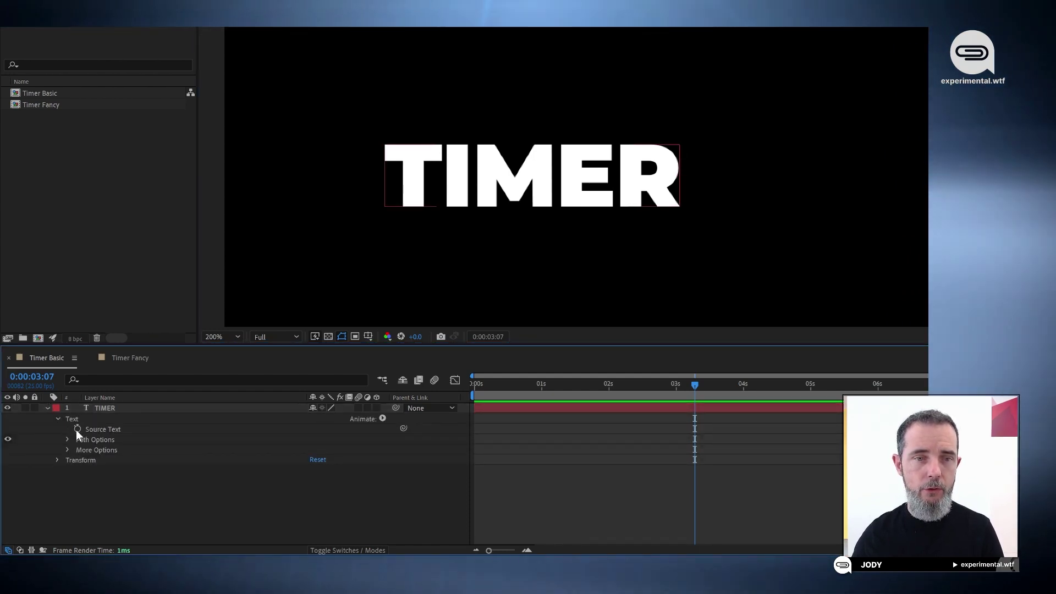
{"action": "left_click", "coordinate": [78, 429], "text": "alt"}
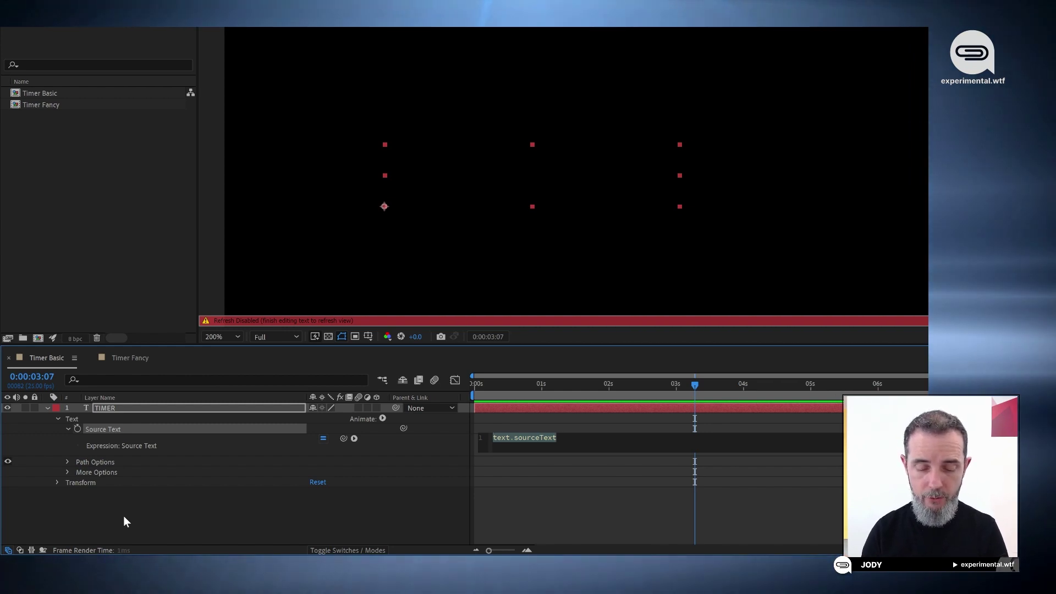
{"action": "type", "text": "this"}
{"action": "key", "text": "Down"}
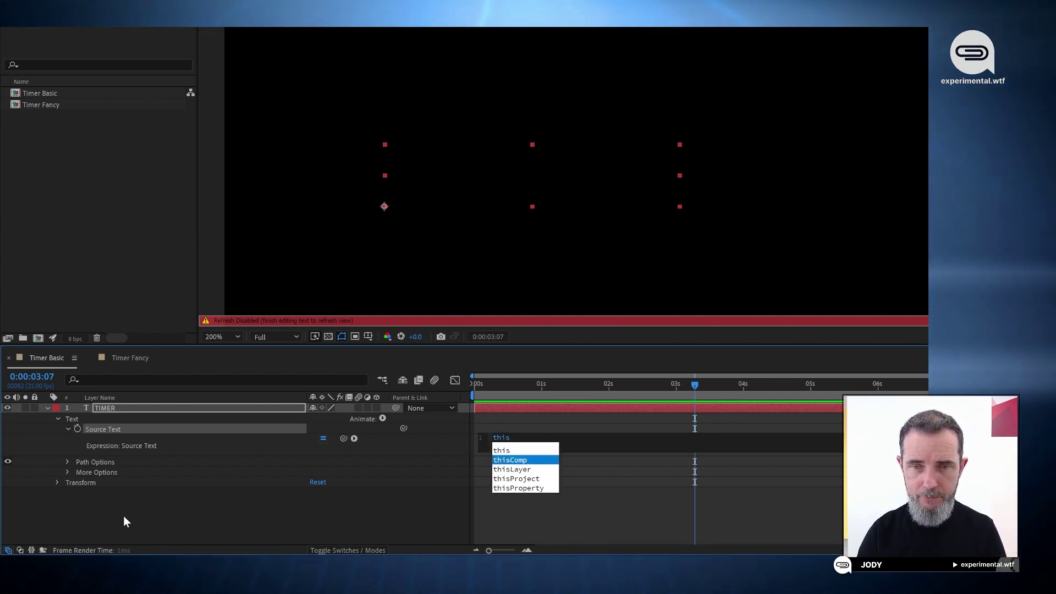
{"action": "key", "text": "Return"}
{"action": "type", "text": ".duration-"}
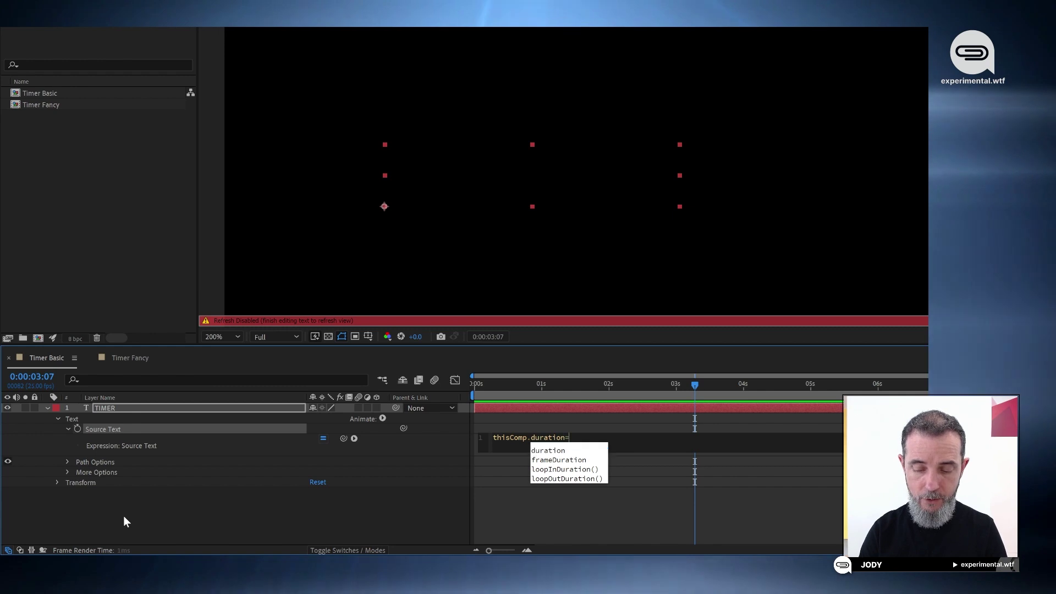
{"action": "key", "text": "Return"}
{"action": "type", "text": "-time;"}
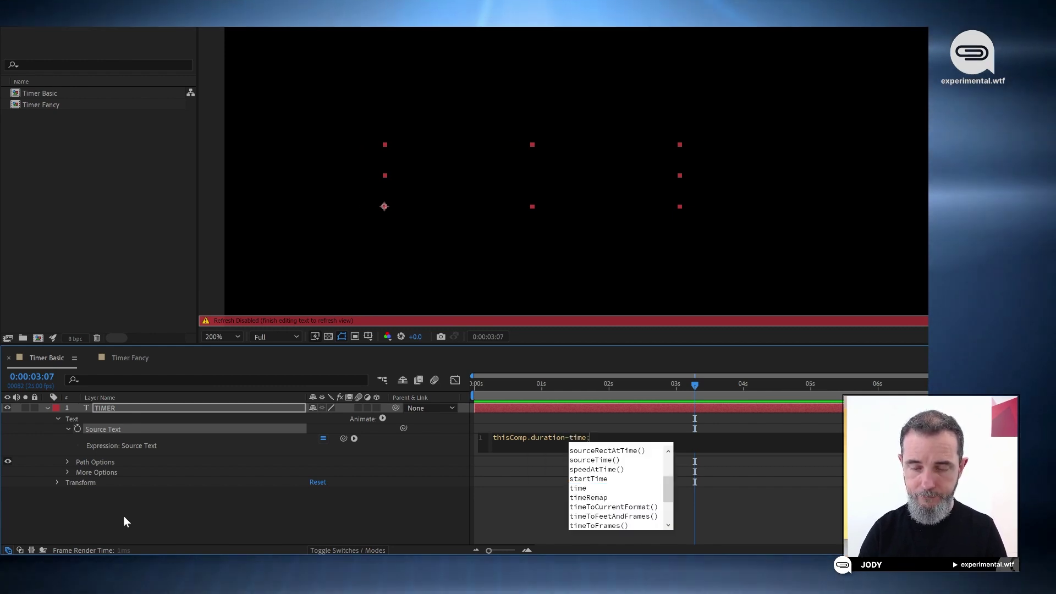
{"action": "key", "text": "Return"}
{"action": "type", "text": ";"}
{"action": "key", "text": "KP_Enter"}
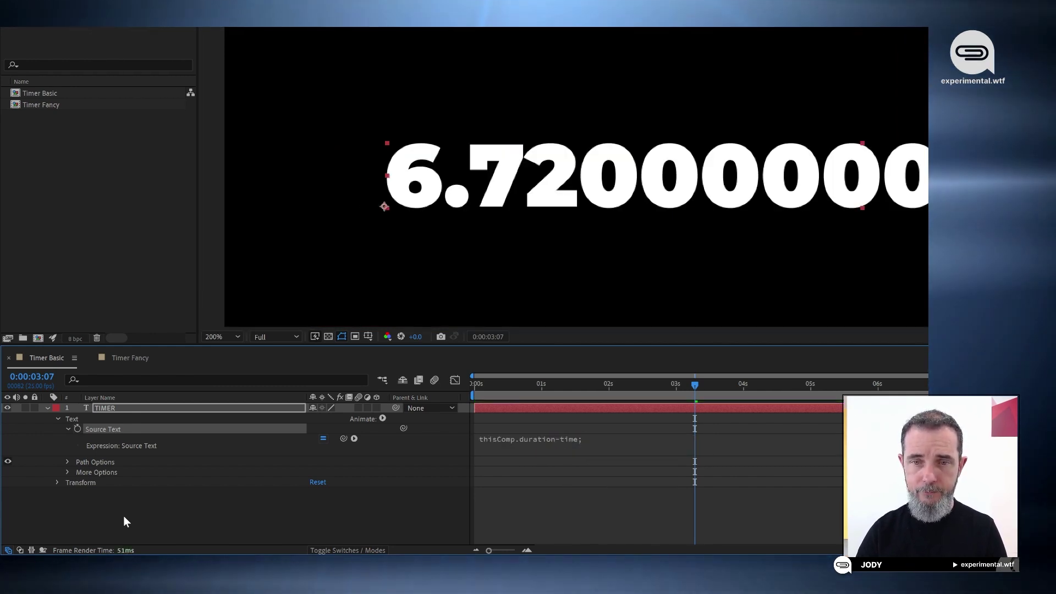
- Preview the countdown and scrub back to 0:00:01:21 to inspect the decimals of the timer text
{"action": "key", "text": "space"}
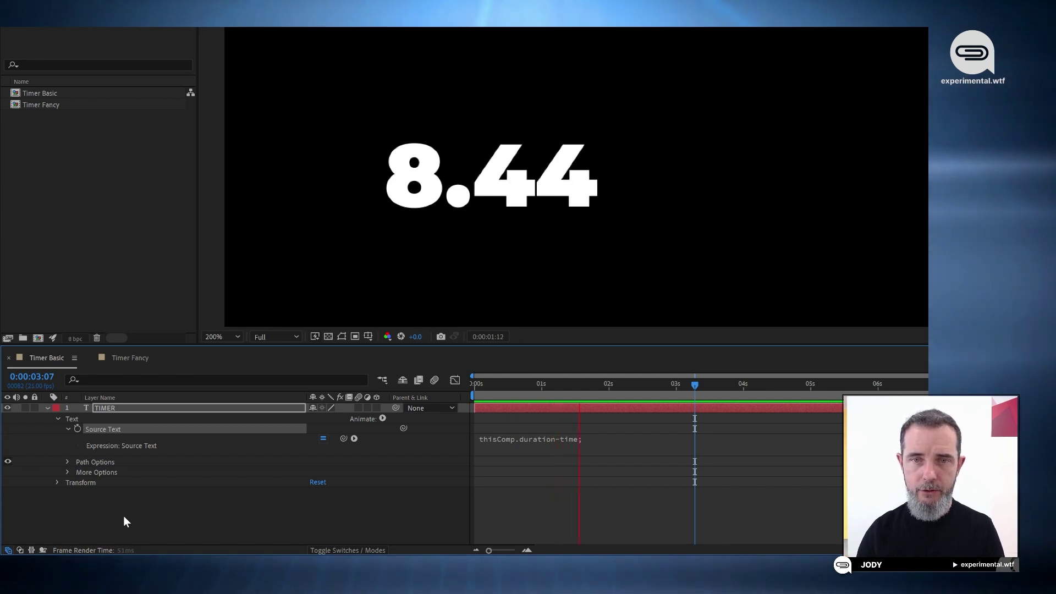
{"action": "key", "text": "space"}
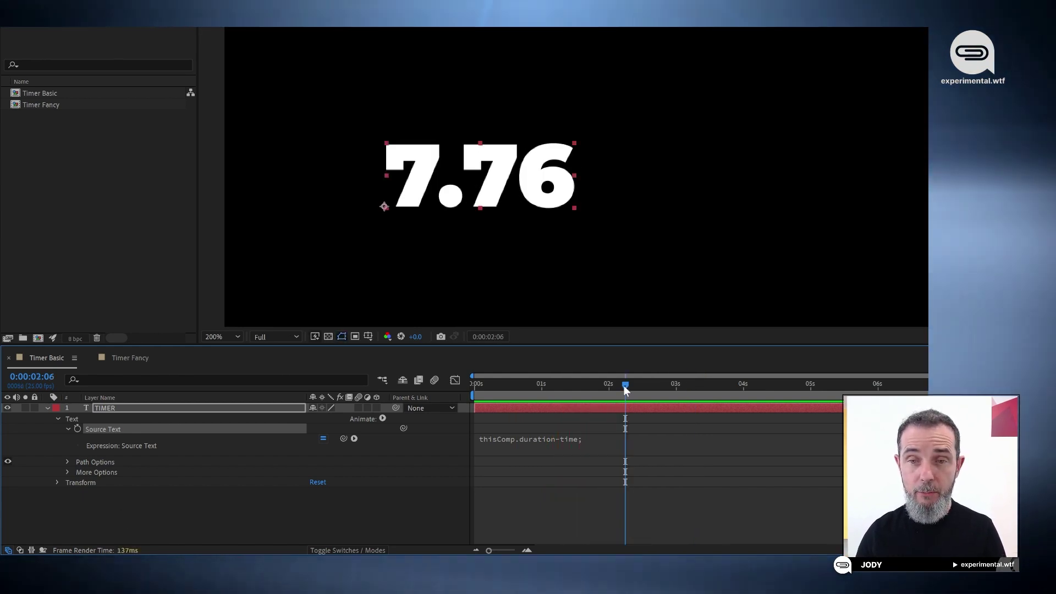
{"action": "left_click_drag", "start_coordinate": [624, 385], "coordinate": [597, 387]}
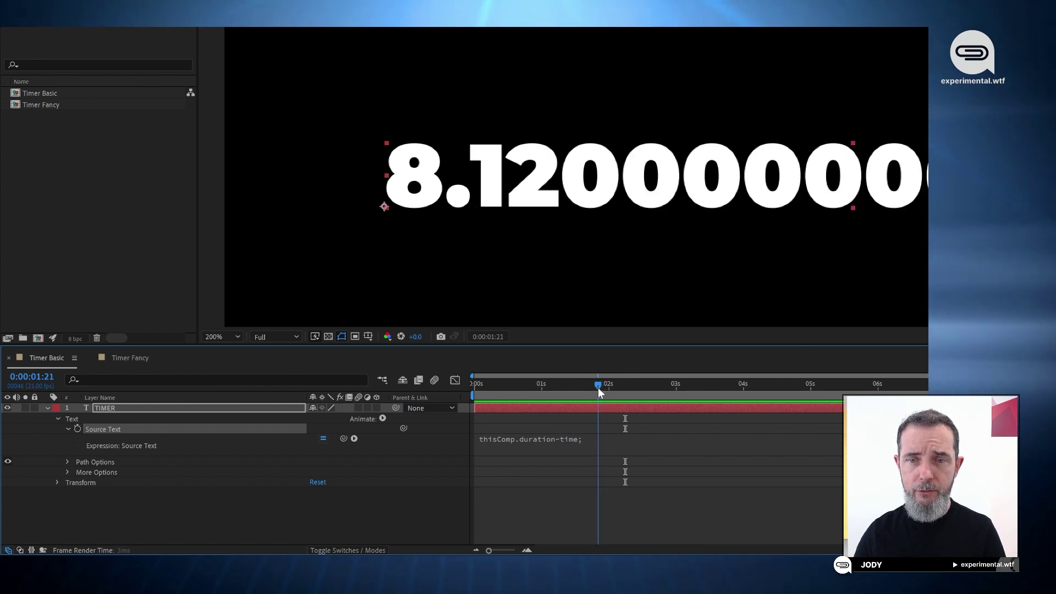
- Wrap the Source Text expression in Math.floor so it reads "Math.floor(thisComp.duration-time);" and preview the countdown
{"action": "left_click", "coordinate": [587, 440]}
{"action": "left_click", "coordinate": [596, 440]}
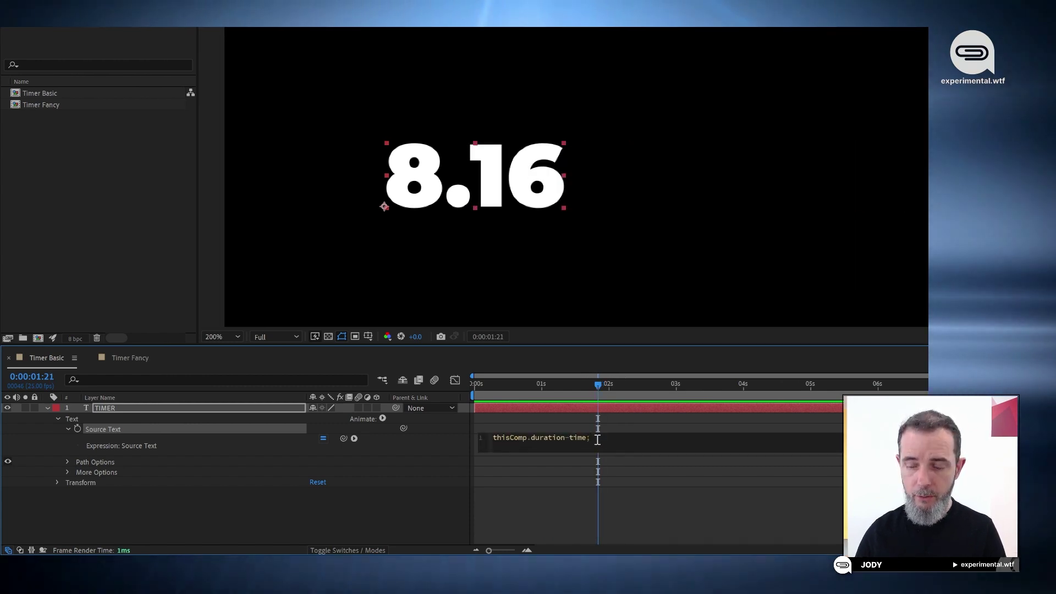
{"action": "key", "text": "Home"}
{"action": "type", "text": "Math"}
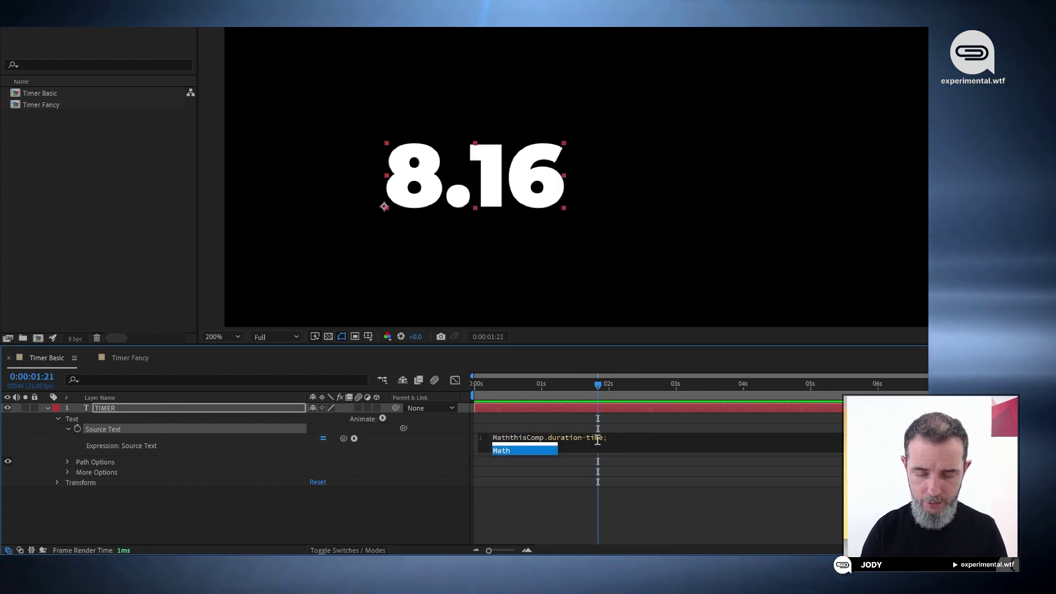
{"action": "type", "text": ".floor("}
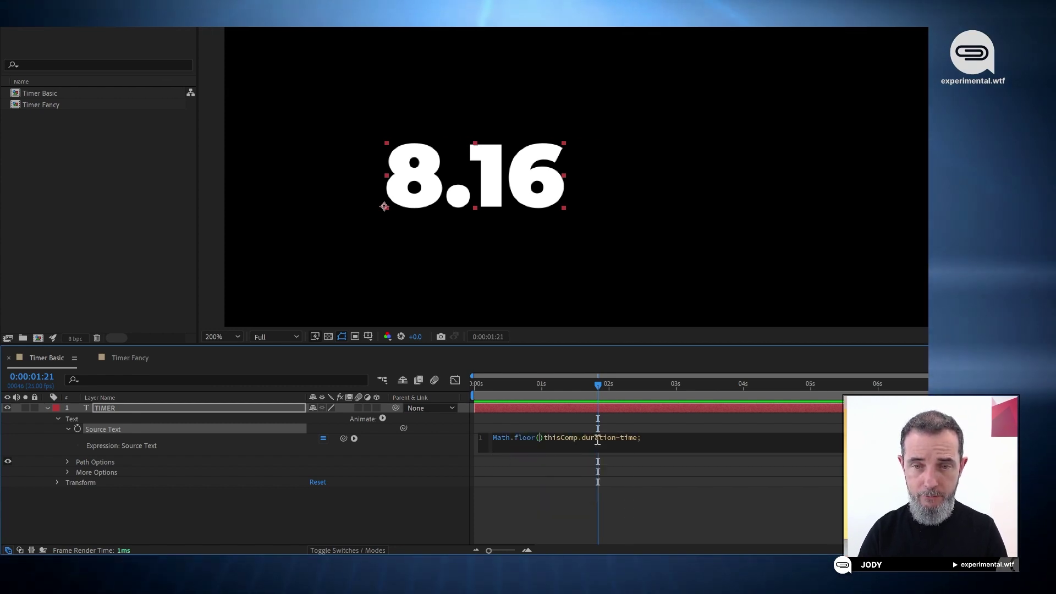
{"action": "key", "text": "Delete"}
{"action": "key", "text": "End"}
{"action": "type", "text": ")"}
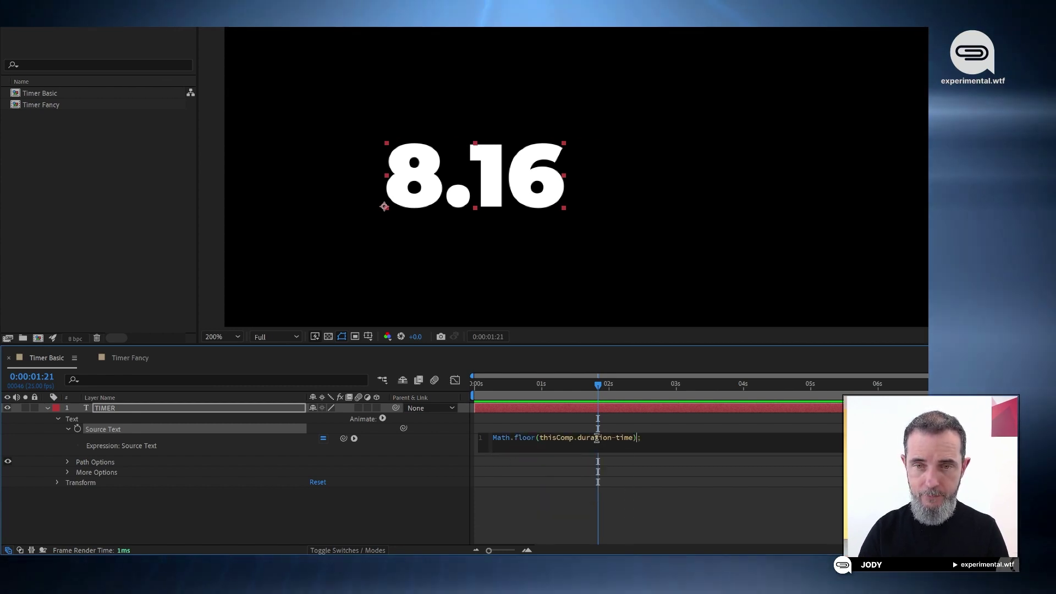
{"action": "key", "text": "KP_Enter"}
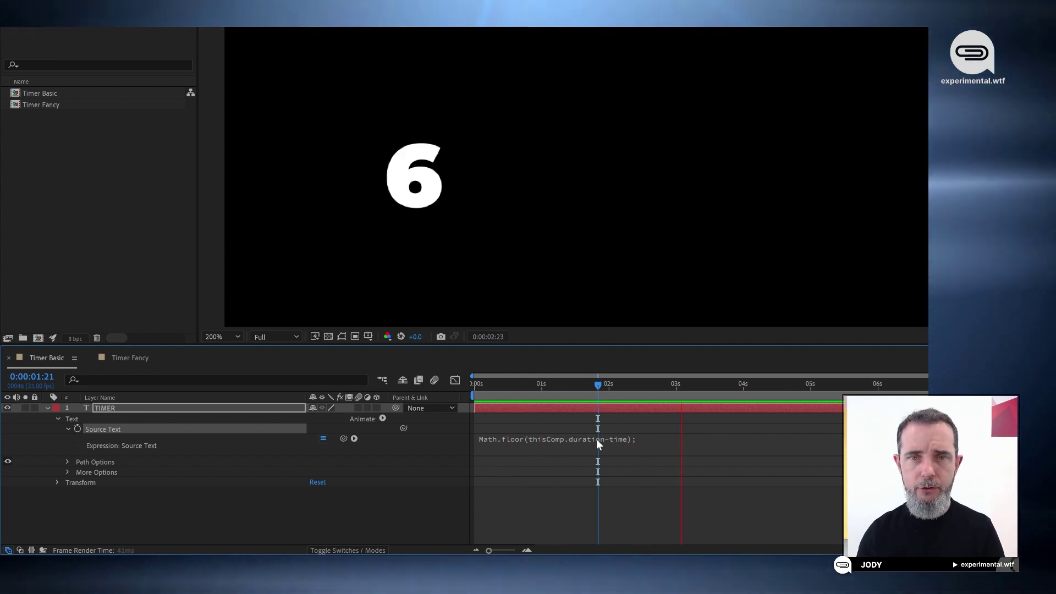
{"action": "key", "text": "space"}
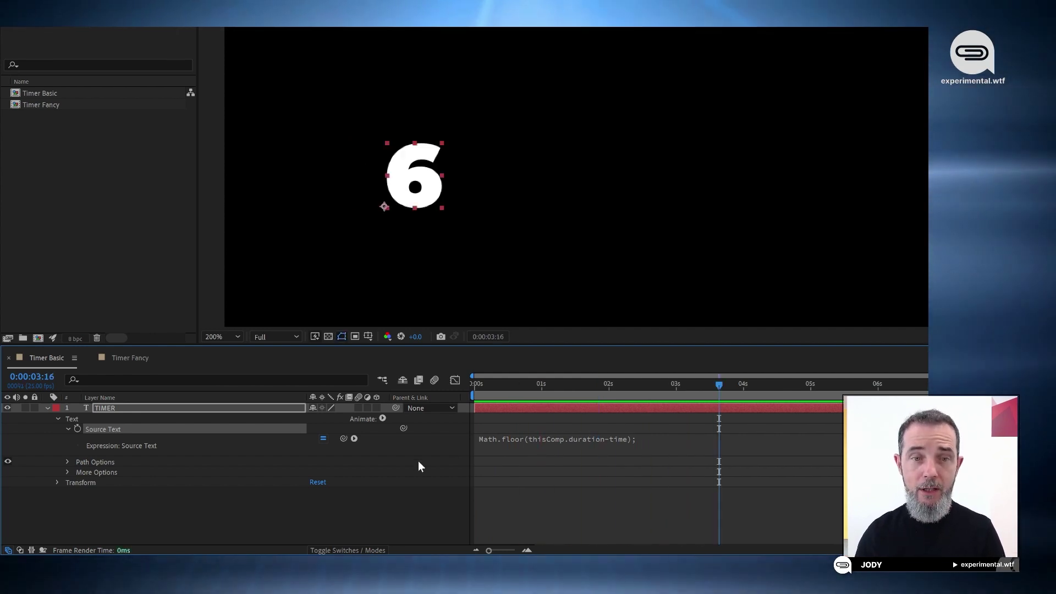
- Switch to the Timer Fancy composition and preview its countdown
{"action": "left_click", "coordinate": [129, 357]}
{"action": "key", "text": "space"}
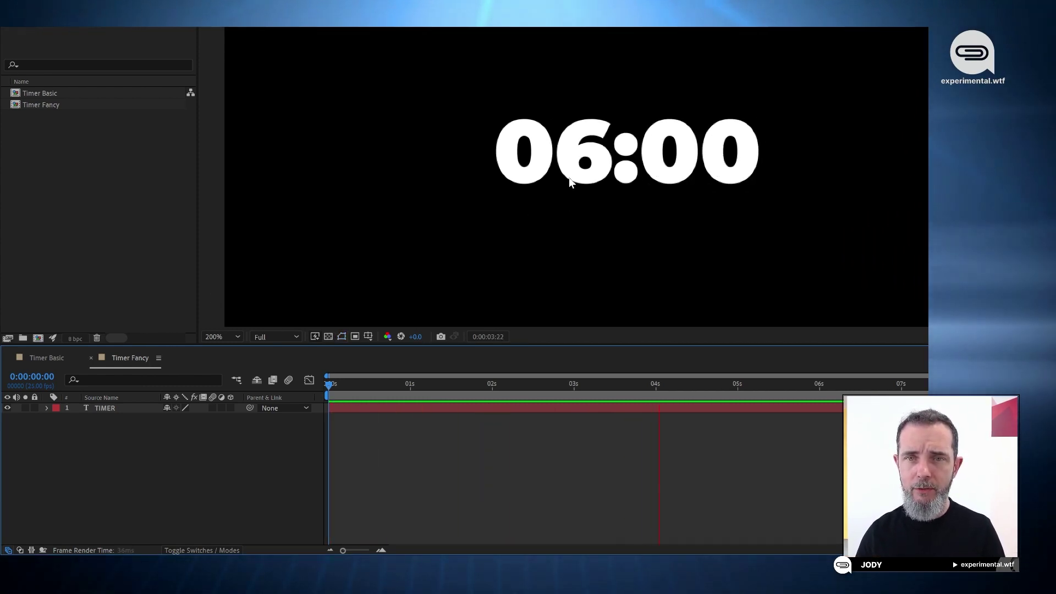
{"action": "key", "text": "space"}
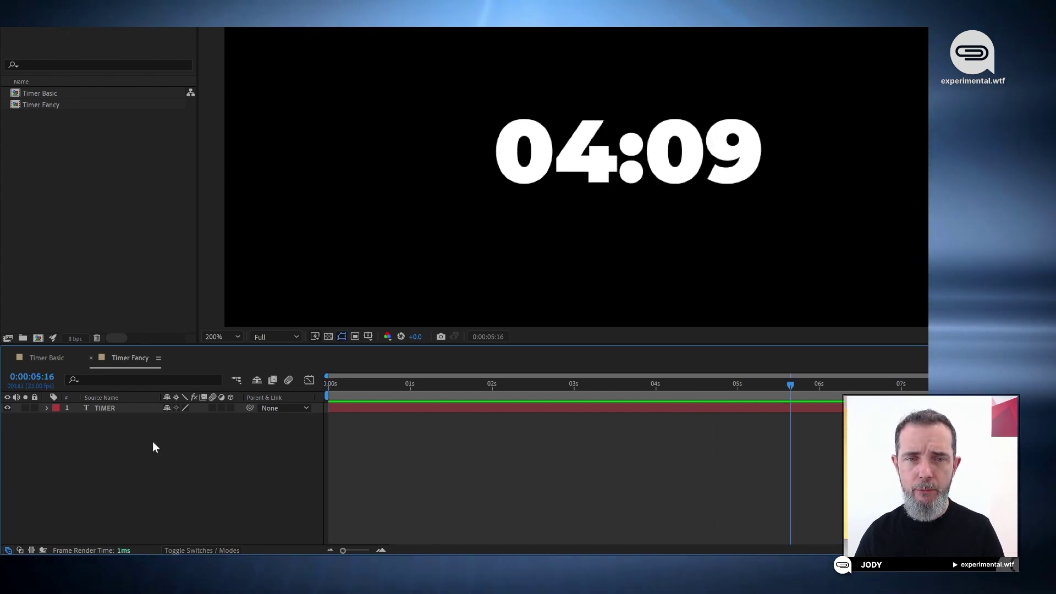
- Replace the existing TIMER layer in Timer Fancy with a new text layer reading TIMER
{"action": "left_click", "coordinate": [123, 408]}
{"action": "key", "text": "Delete"}
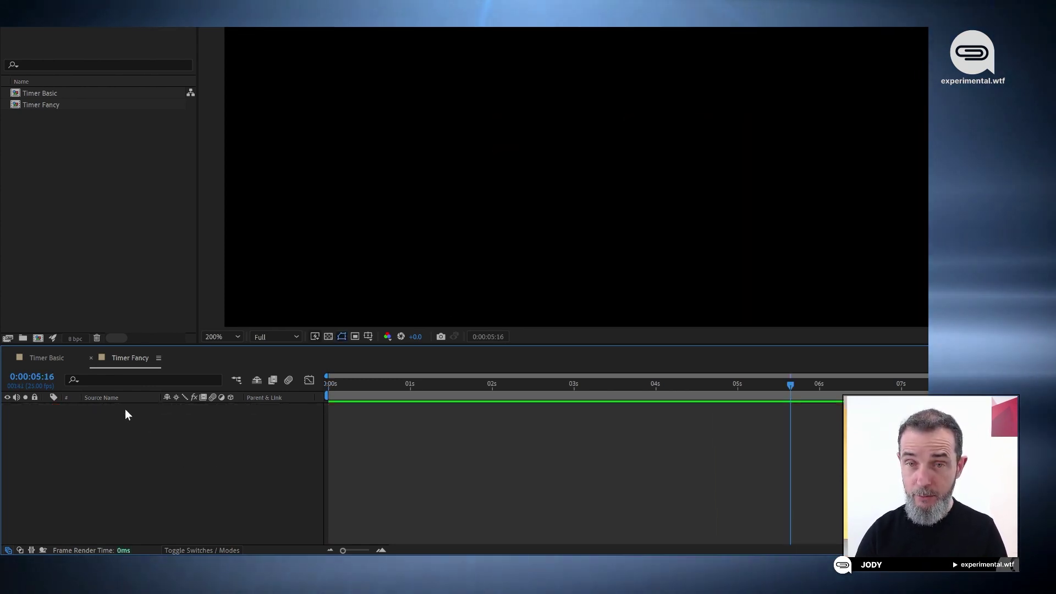
{"action": "left_click", "coordinate": [375, 202]}
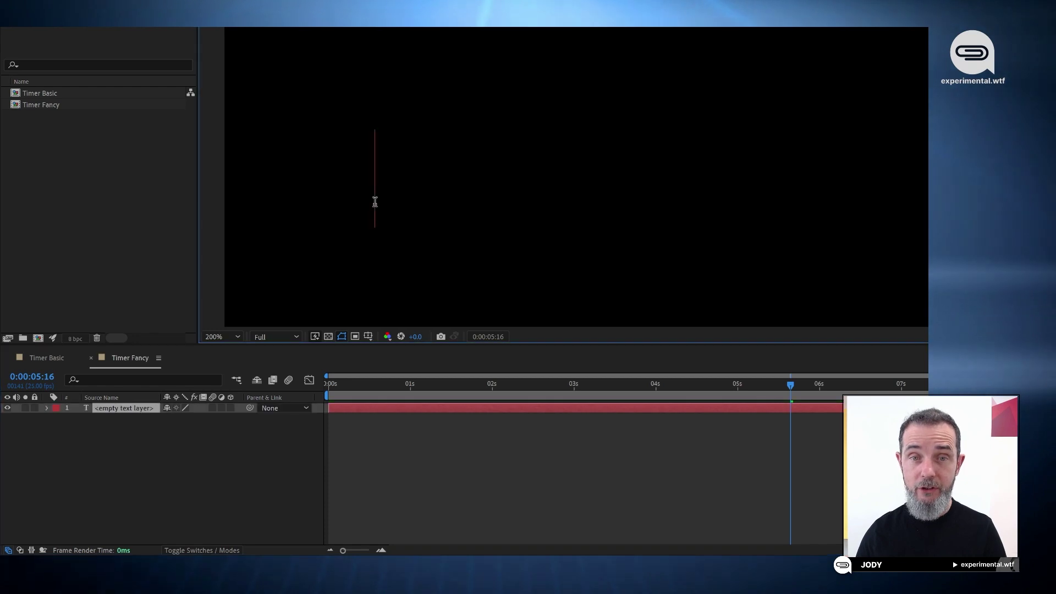
{"action": "type", "text": "TIMER"}
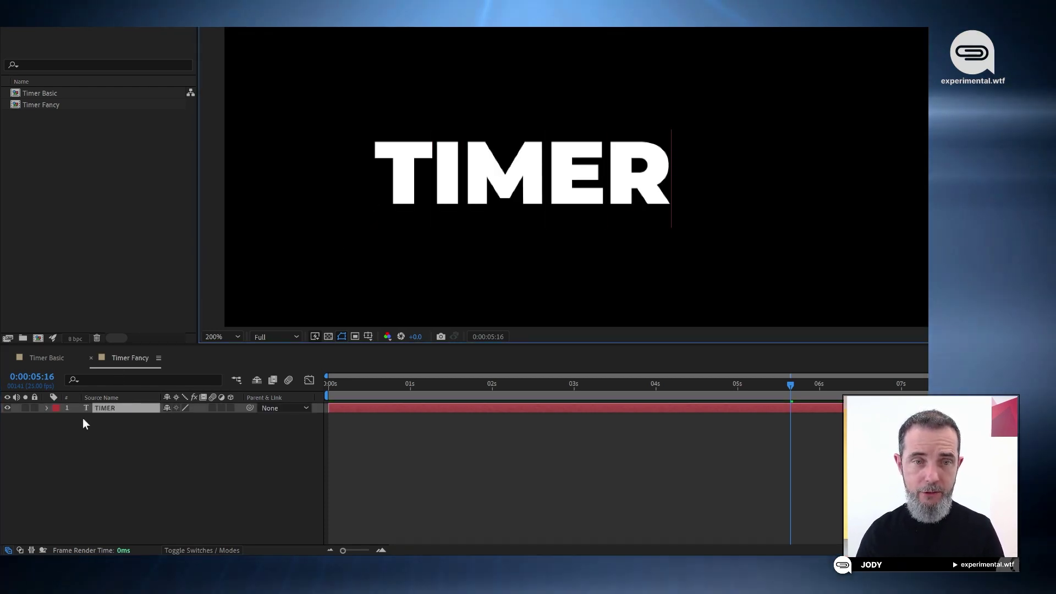
{"action": "left_click", "coordinate": [47, 464]}
- Add the expression "countdown = thisComp.duration-time;" to the Source Text of the Timer Fancy text layer and preview it
{"action": "left_click", "coordinate": [46, 408]}
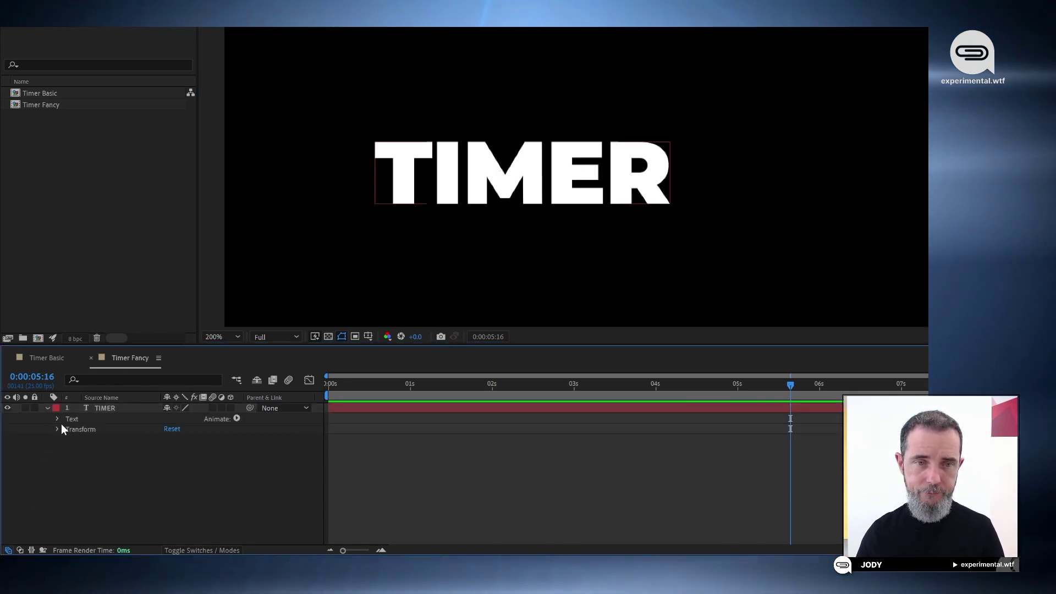
{"action": "left_click", "coordinate": [57, 419]}
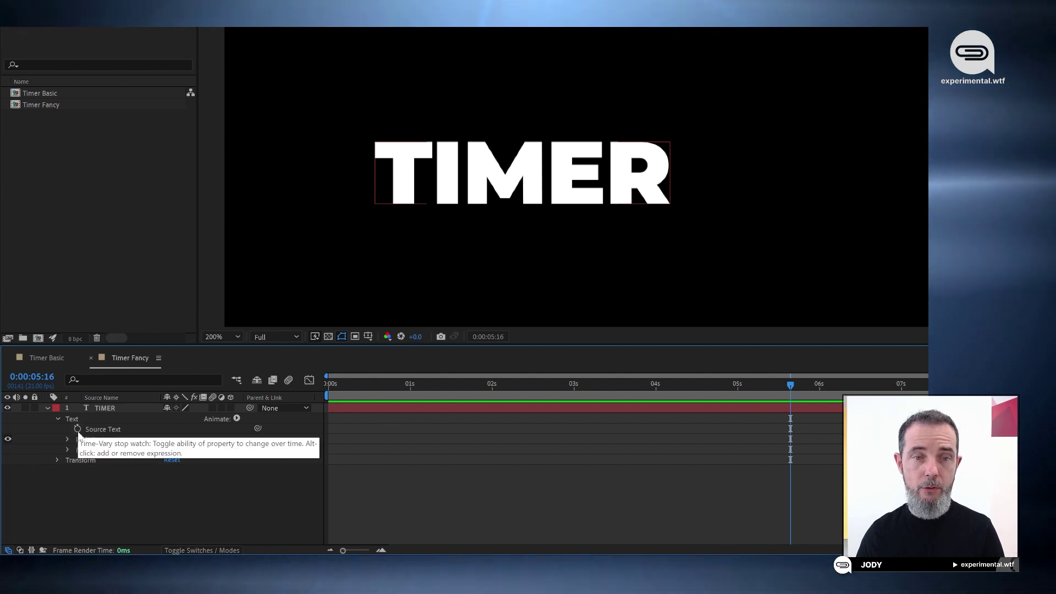
{"action": "left_click", "coordinate": [78, 430], "text": "alt"}
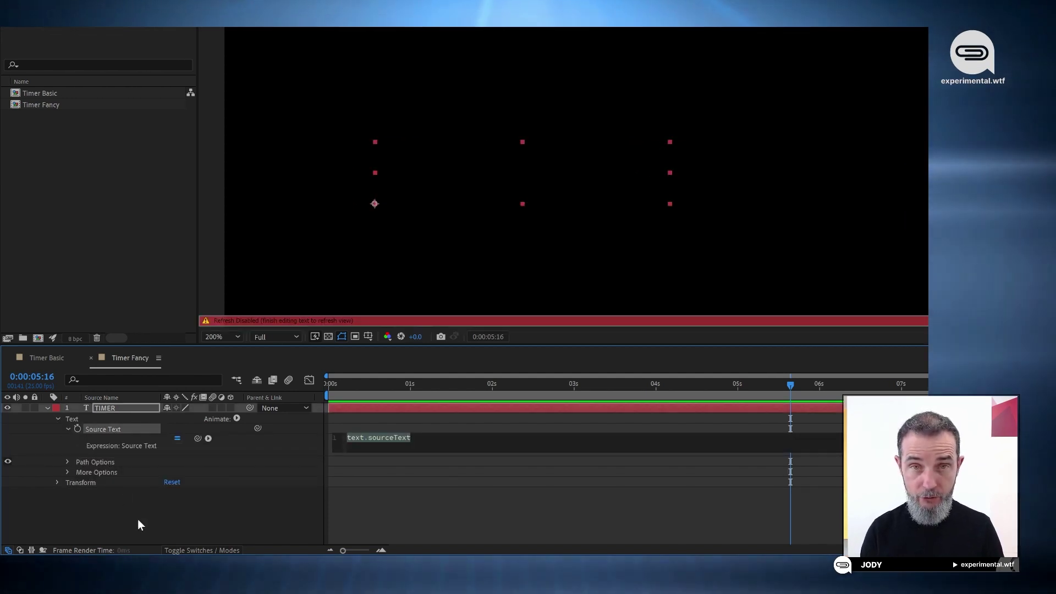
{"action": "type", "text": "coun"}
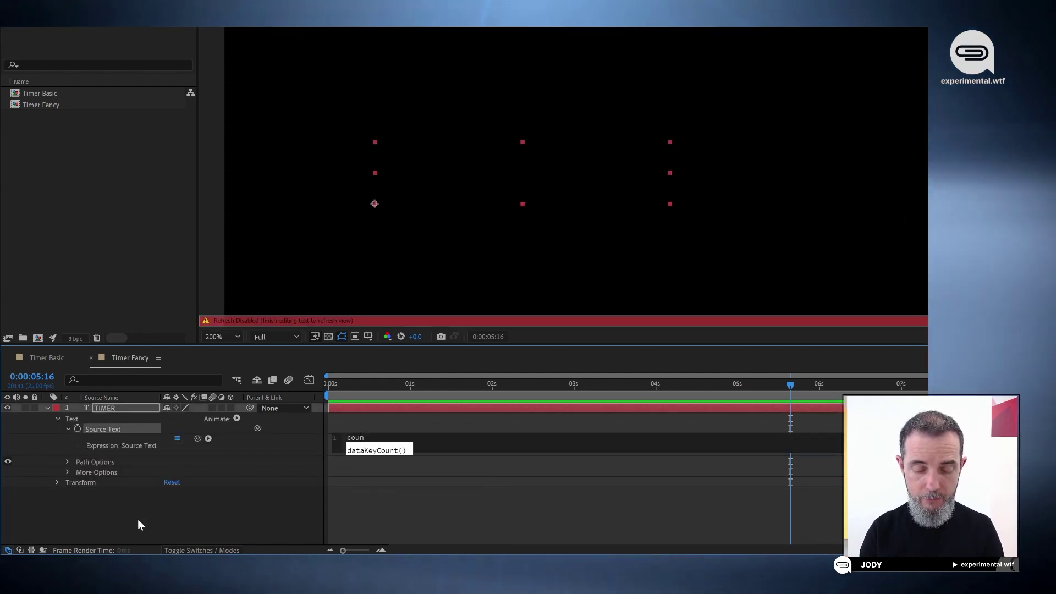
{"action": "type", "text": "tdown ="}
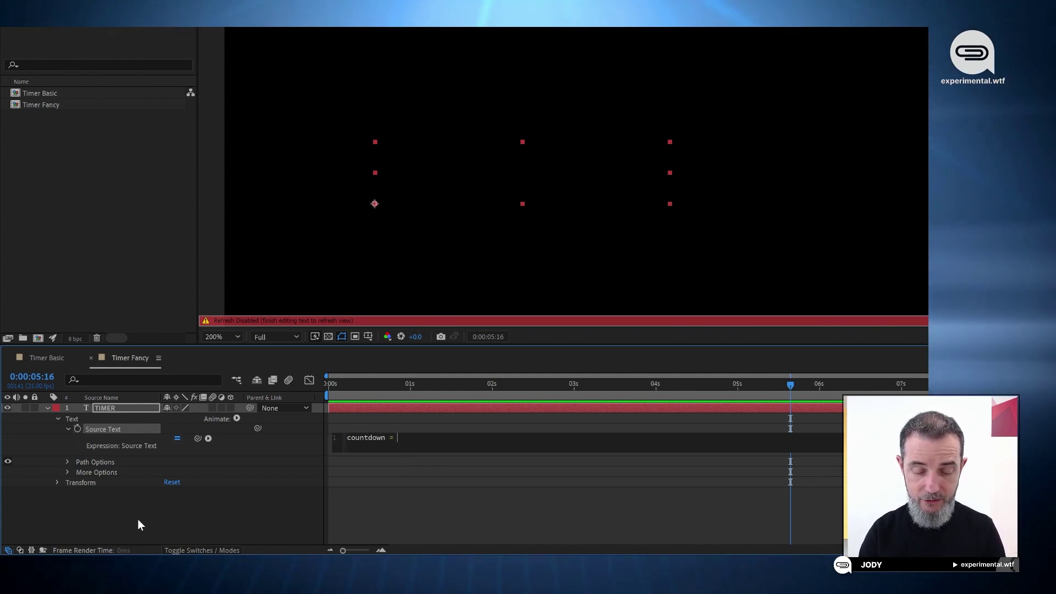
{"action": "type", "text": " this"}
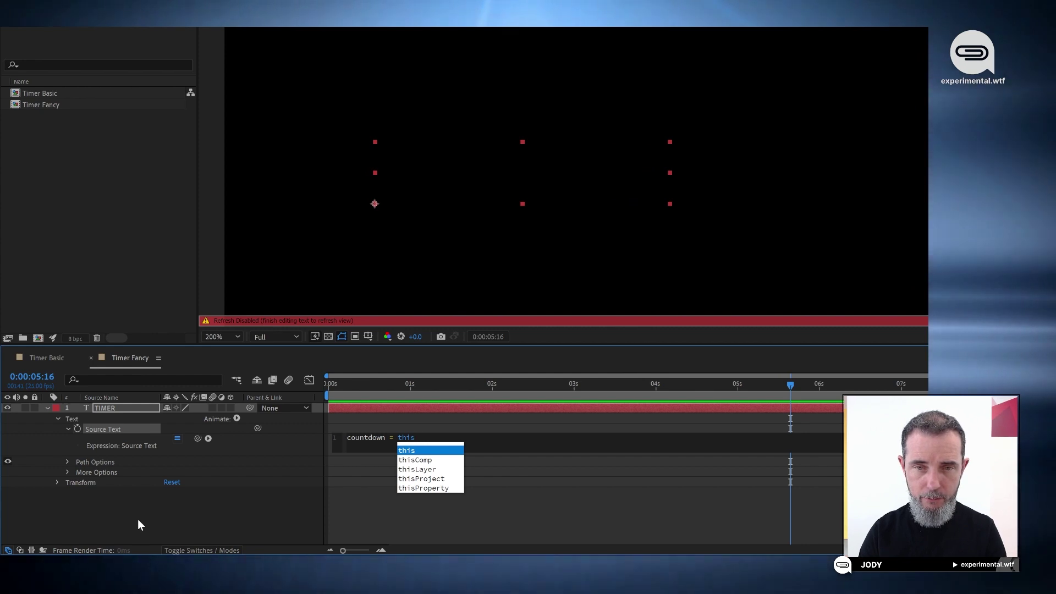
{"action": "type", "text": "Comp."}
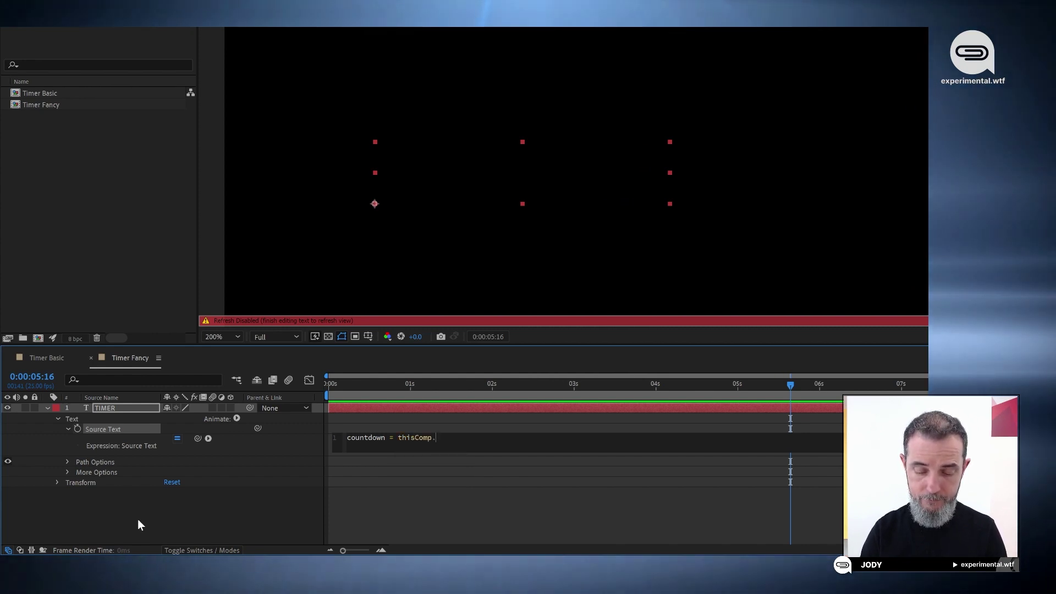
{"action": "type", "text": "duration"}
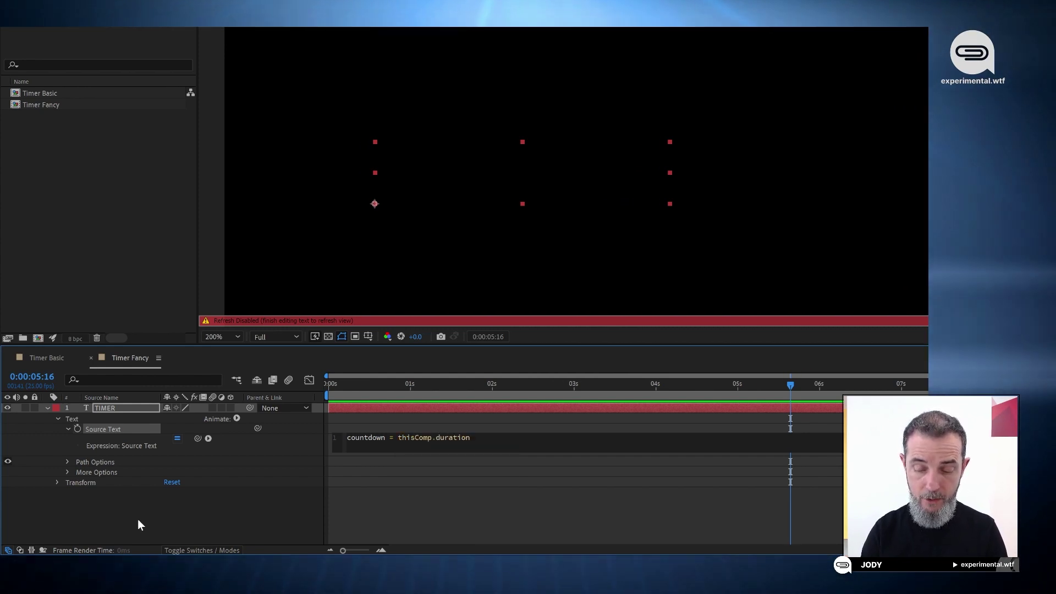
{"action": "type", "text": "-time;"}
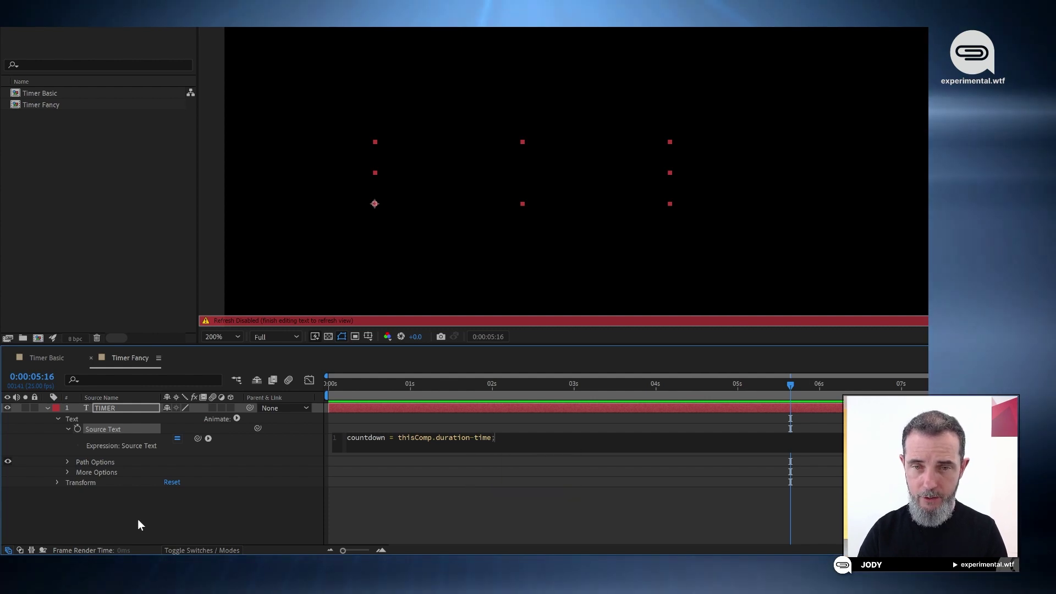
{"action": "key", "text": "KP_Enter"}
{"action": "key", "text": "space"}
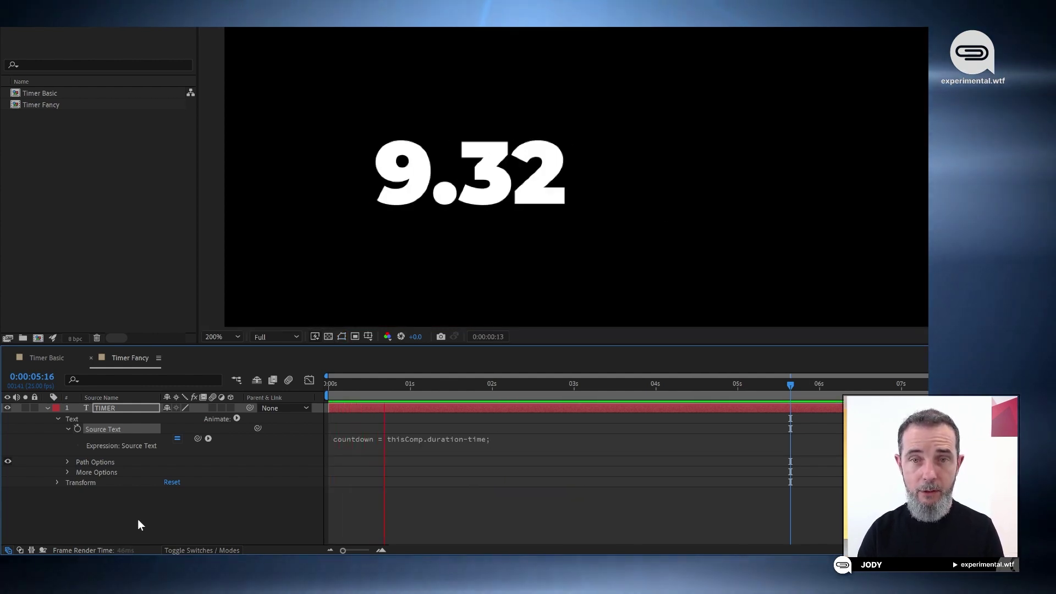
- Add the line "s = Math.floor(countdown);" to the Timer Fancy Source Text expression and preview the countdown
{"action": "key", "text": "space"}
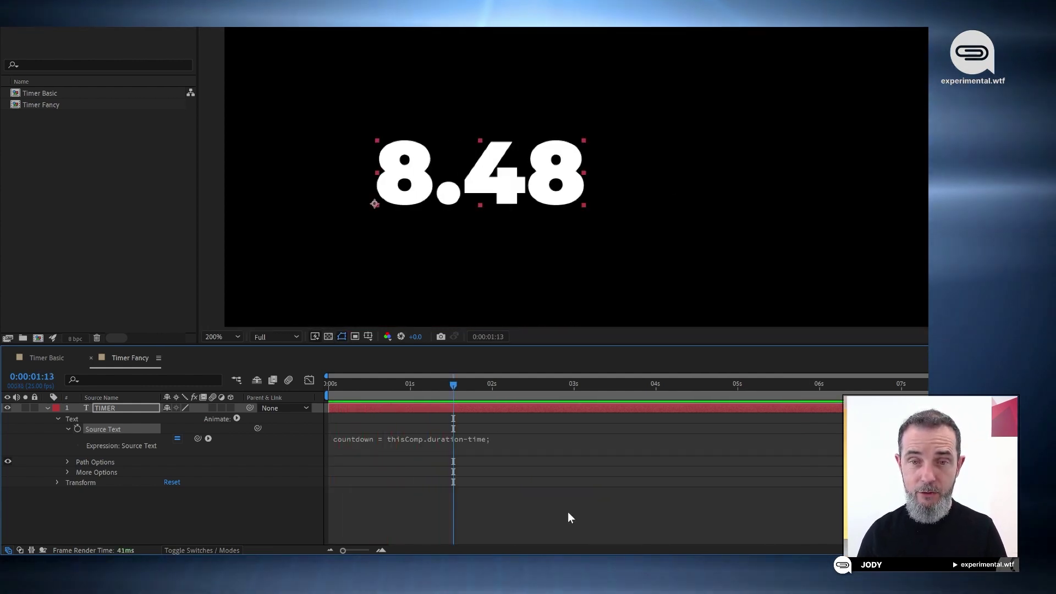
{"action": "left_click", "coordinate": [498, 441]}
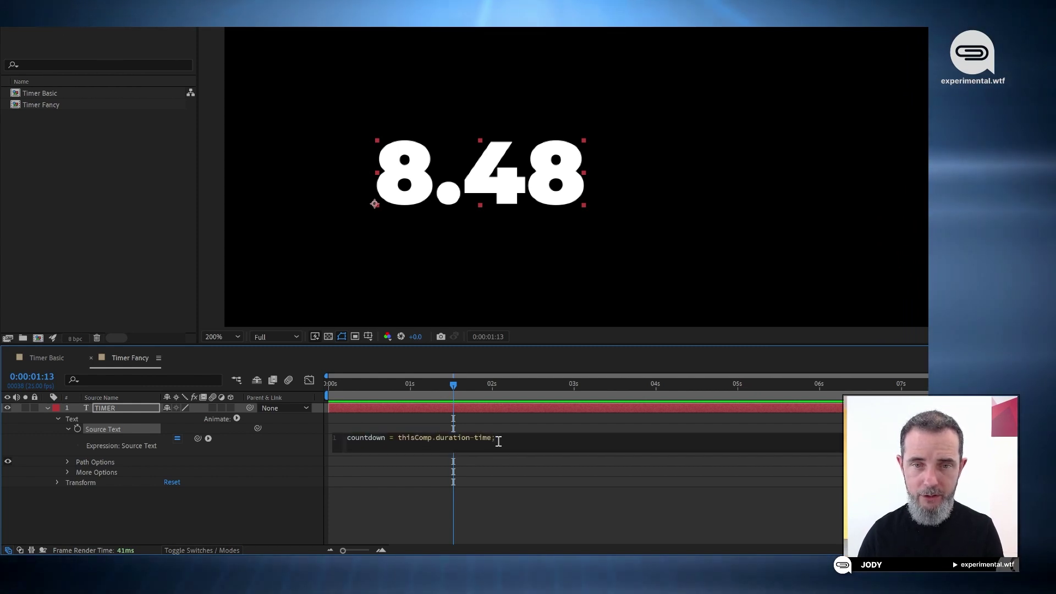
{"action": "key", "text": "Return"}
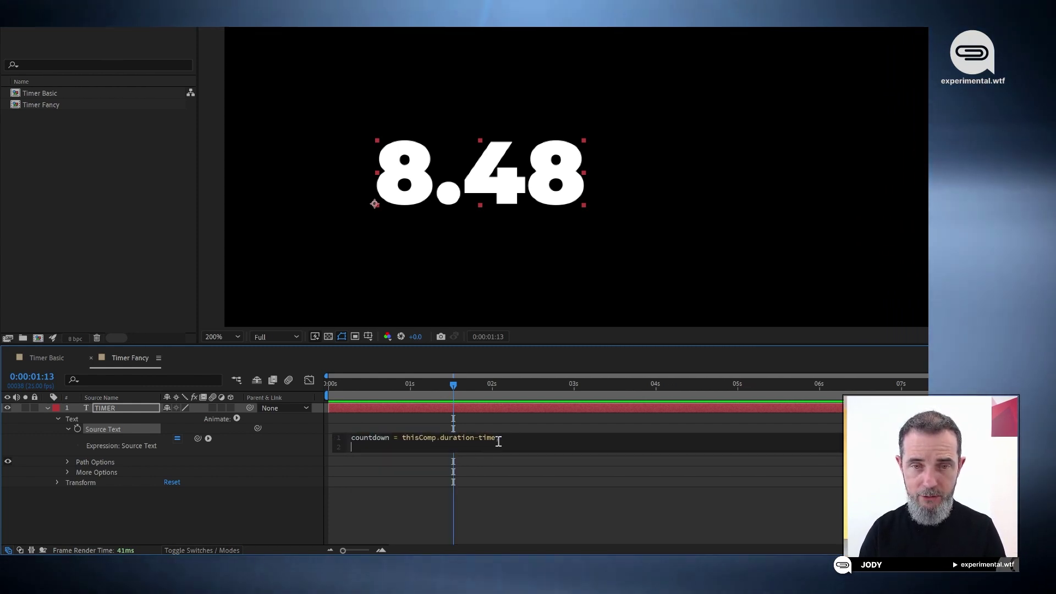
{"action": "type", "text": "s"}
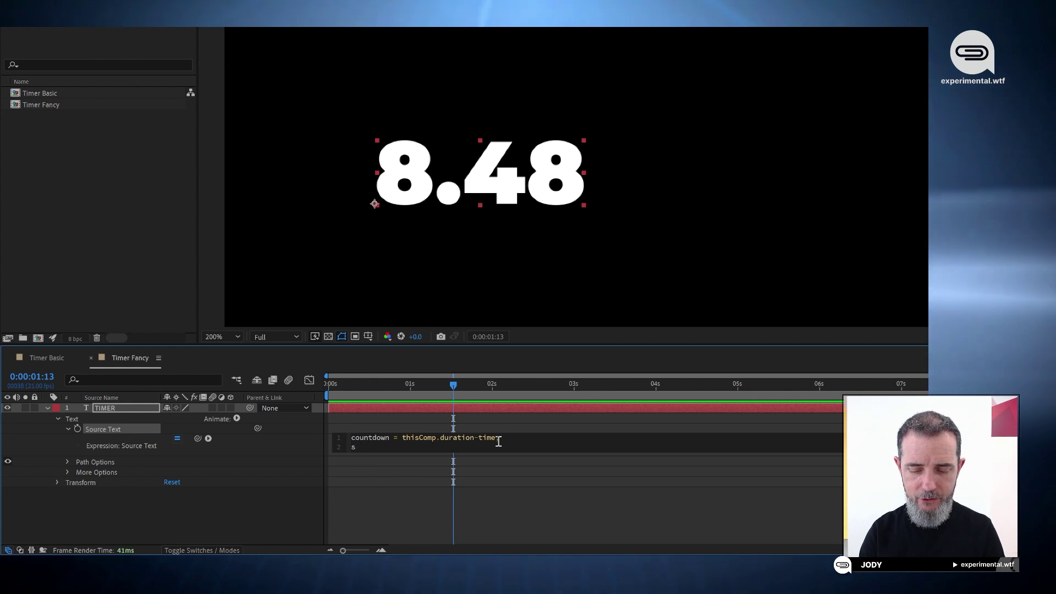
{"action": "type", "text": " = Math"}
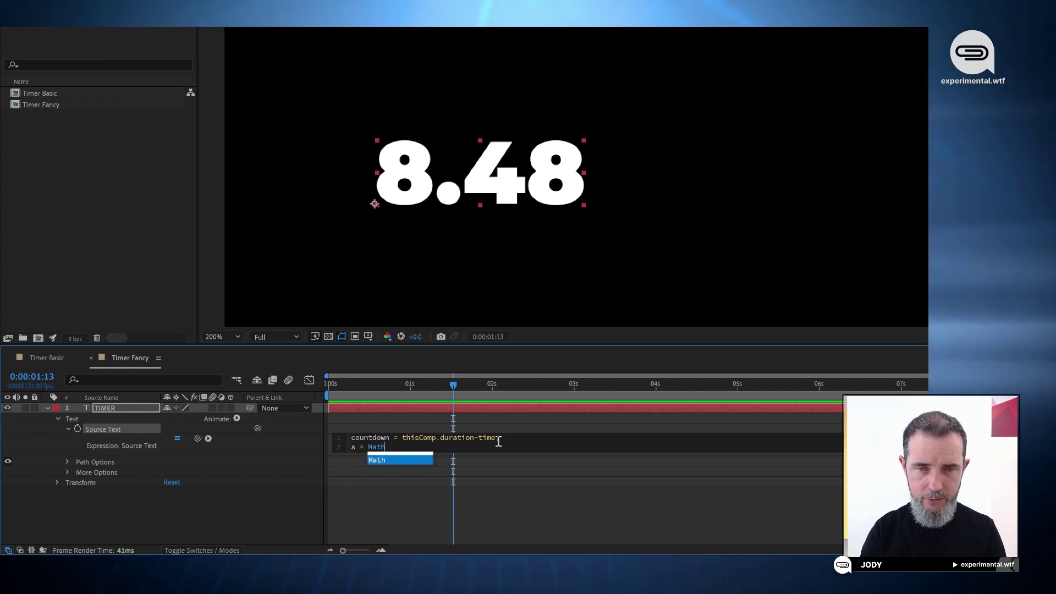
{"action": "type", "text": ".floor"}
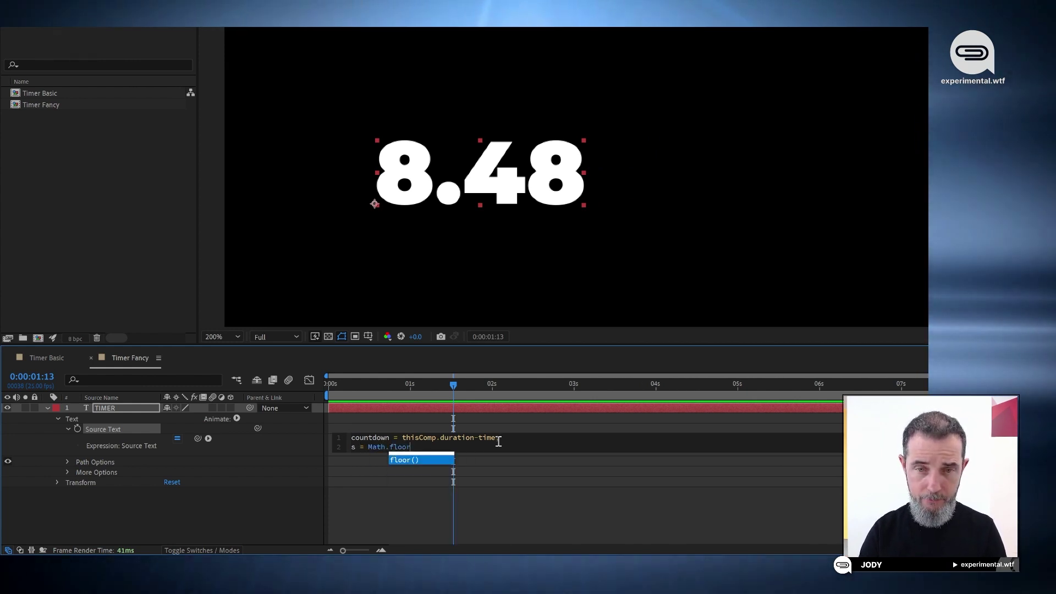
{"action": "type", "text": "()countdown"}
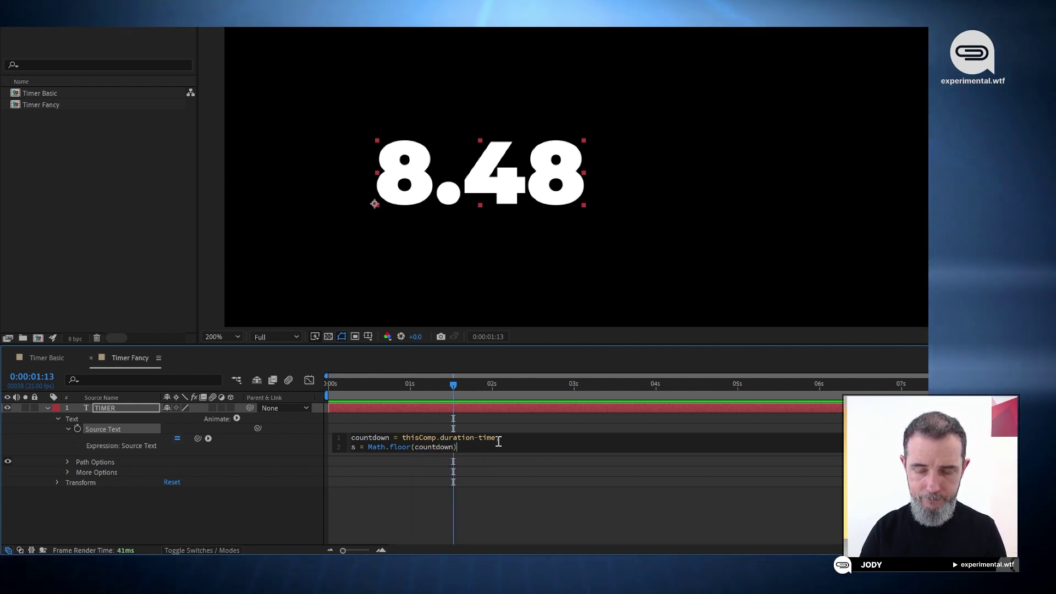
{"action": "type", "text": ";"}
{"action": "key", "text": "KP_Enter"}
{"action": "key", "text": "space"}
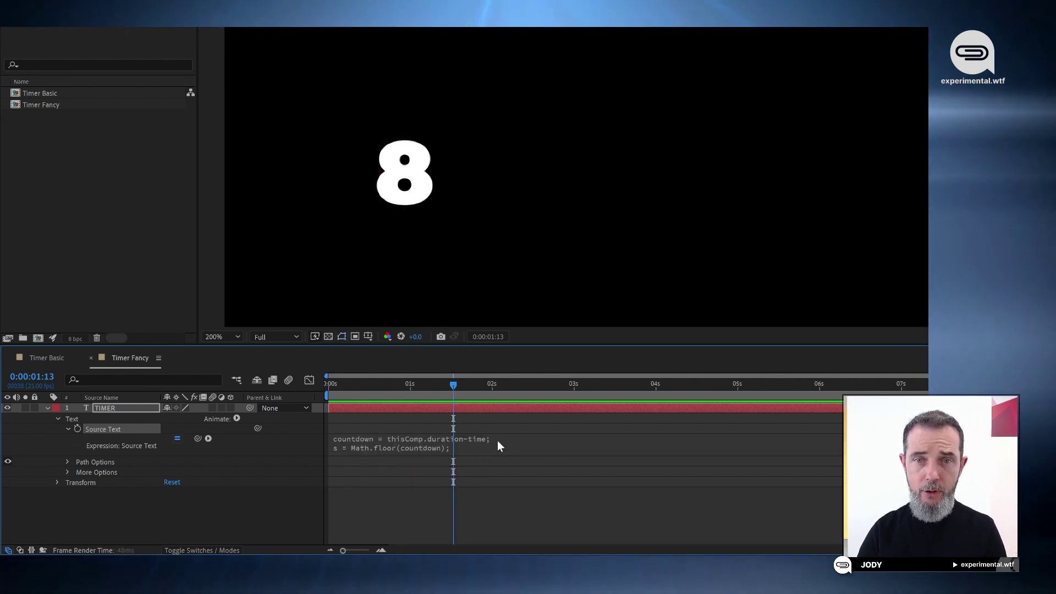
{"action": "key", "text": "space"}
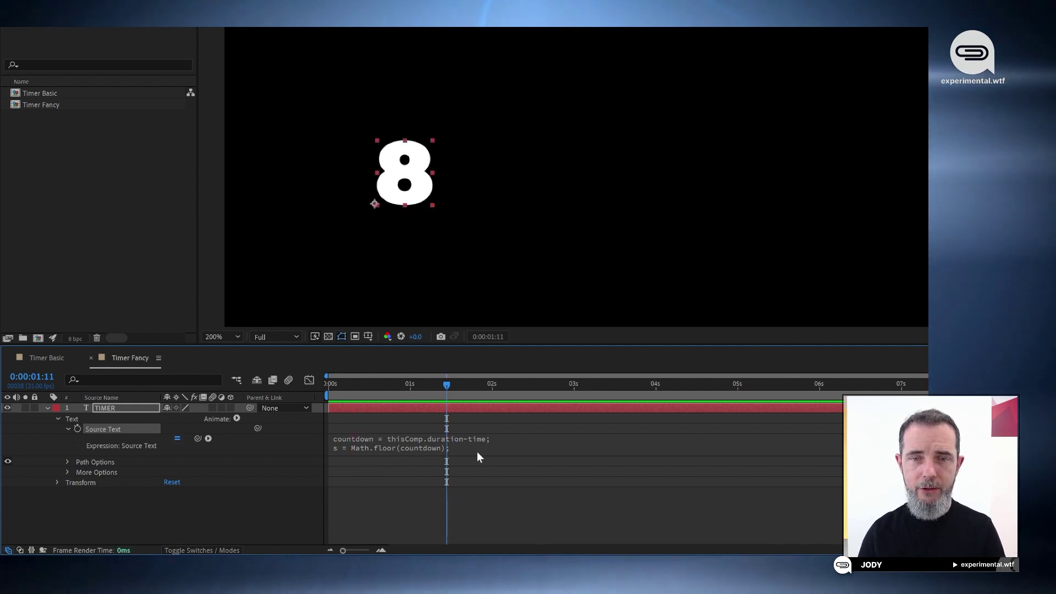
- Add a third expression line, "frames = timeToFrames(countdown,25);", to the Source Text and preview the frame countdown
{"action": "left_click", "coordinate": [475, 449]}
{"action": "left_click", "coordinate": [475, 449]}
{"action": "key", "text": "Return"}
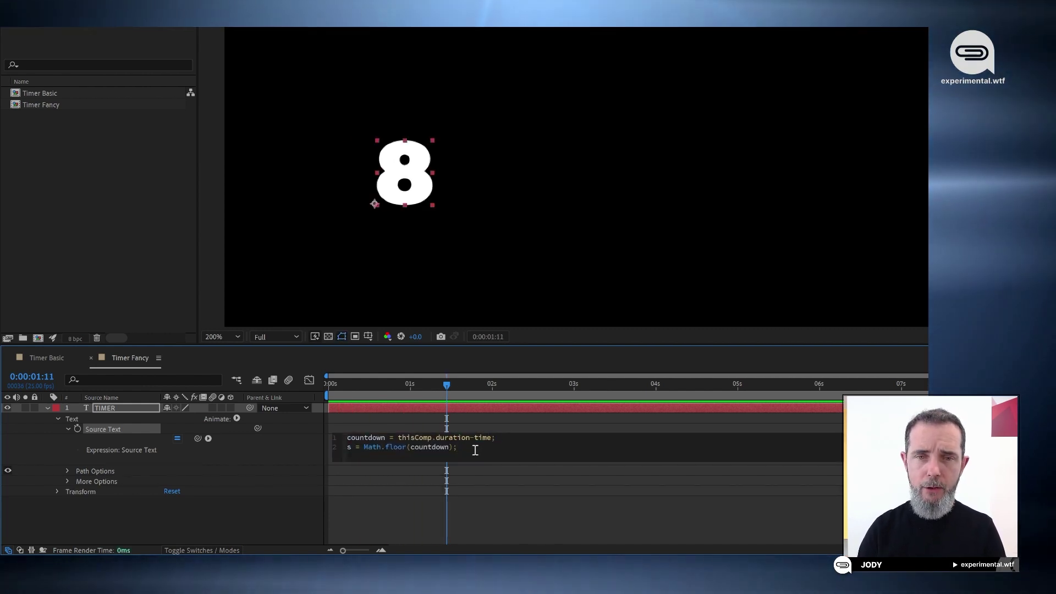
{"action": "type", "text": "frame"}
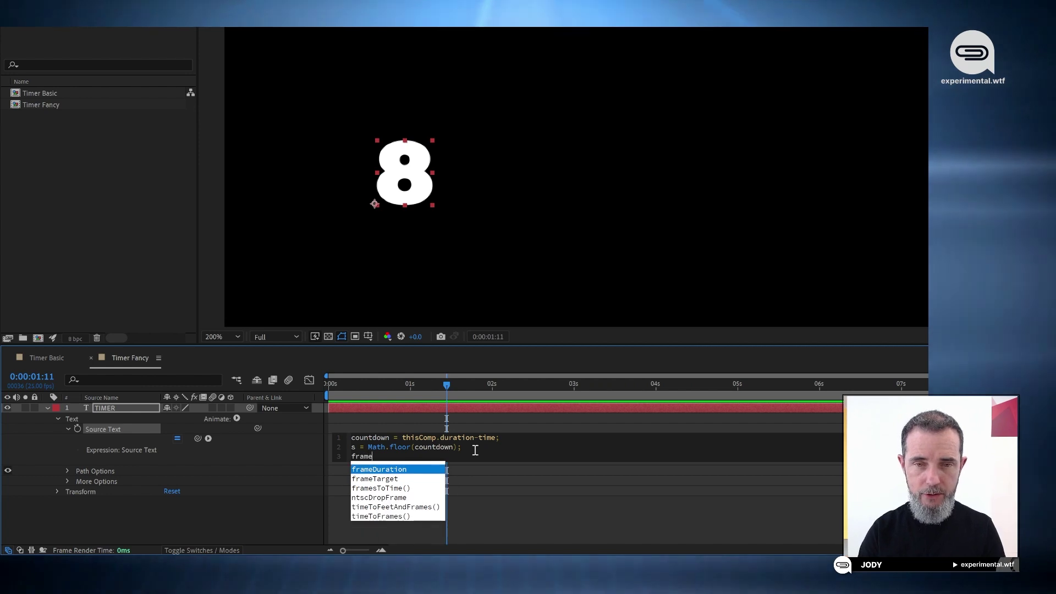
{"action": "type", "text": "s = "}
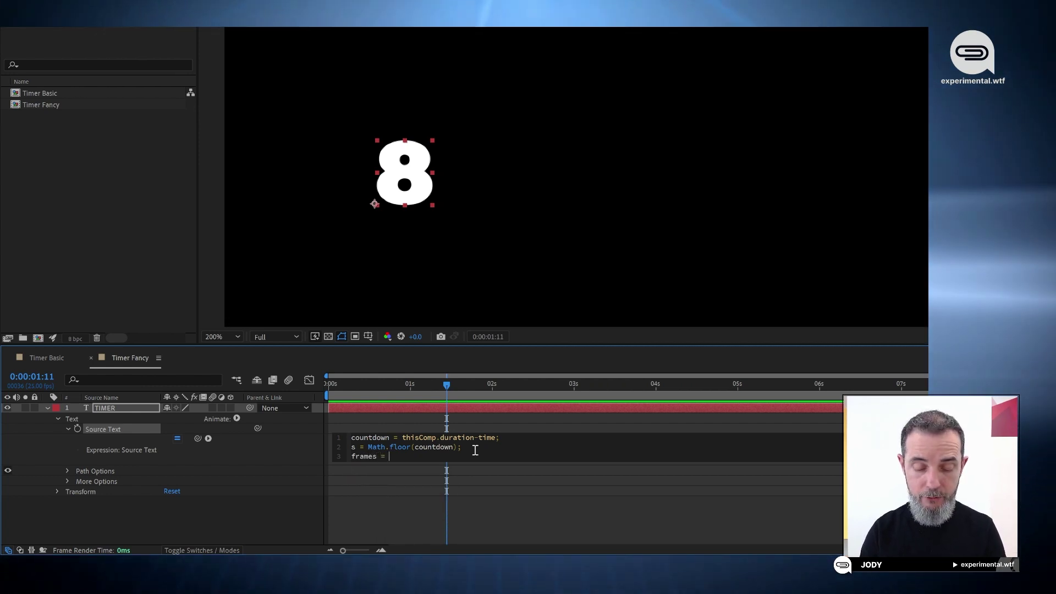
{"action": "type", "text": "timeto"}
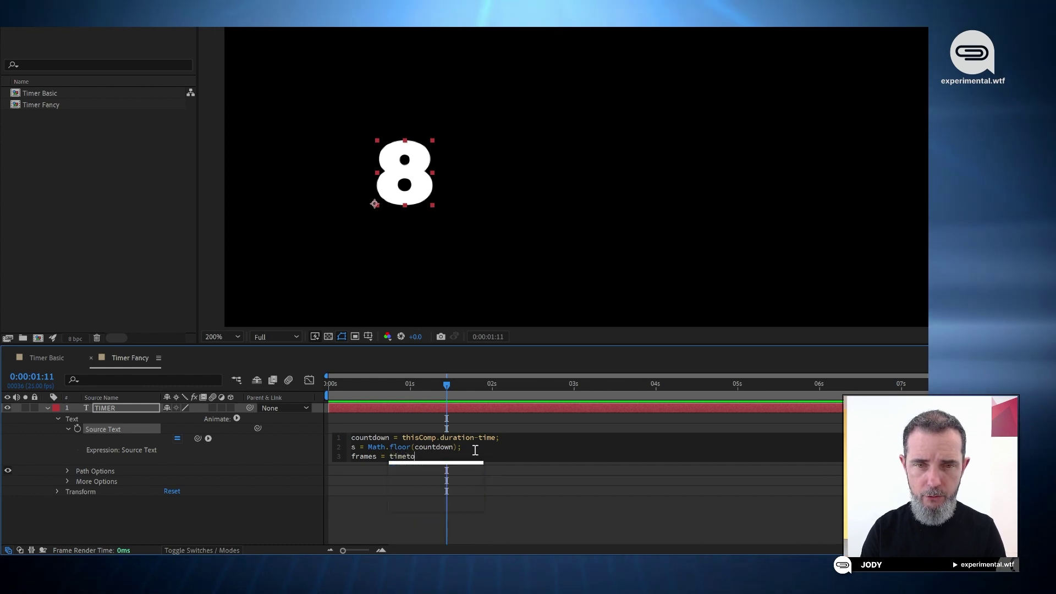
{"action": "type", "text": "fr"}
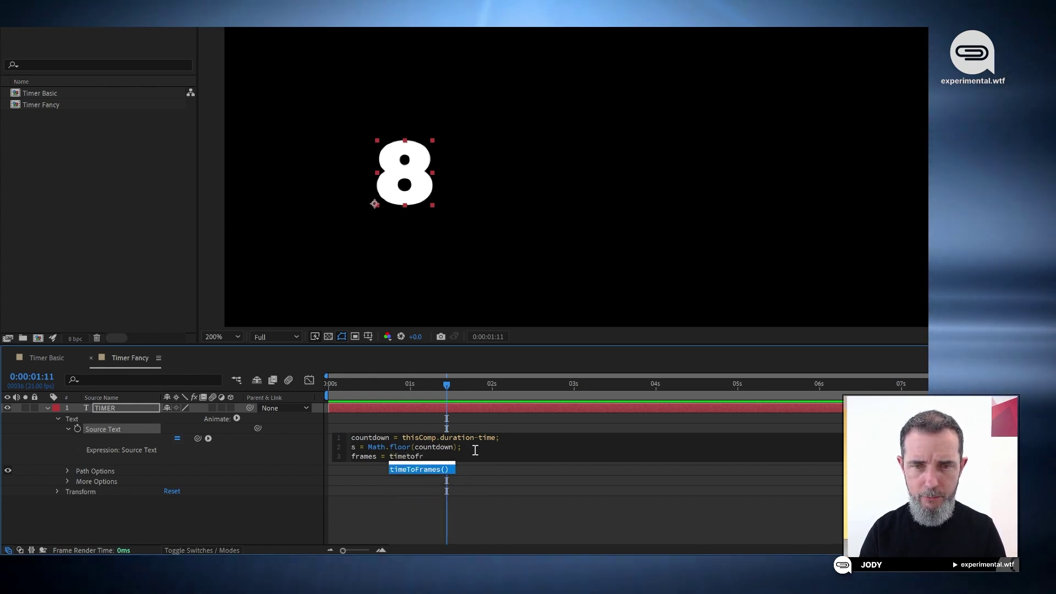
{"action": "key", "text": "Return"}
{"action": "type", "text": "count"}
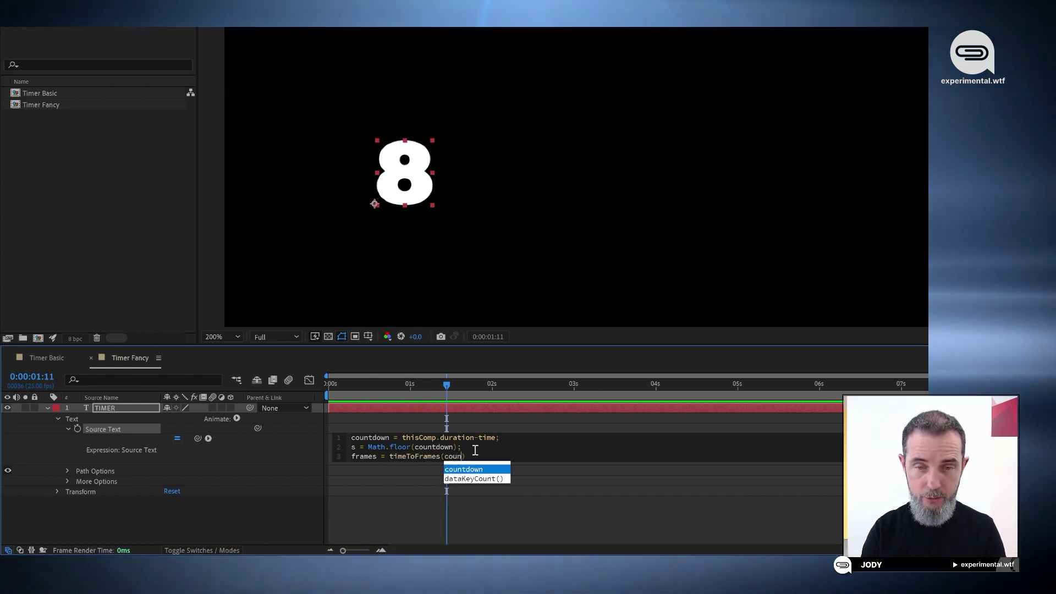
{"action": "key", "text": "Return"}
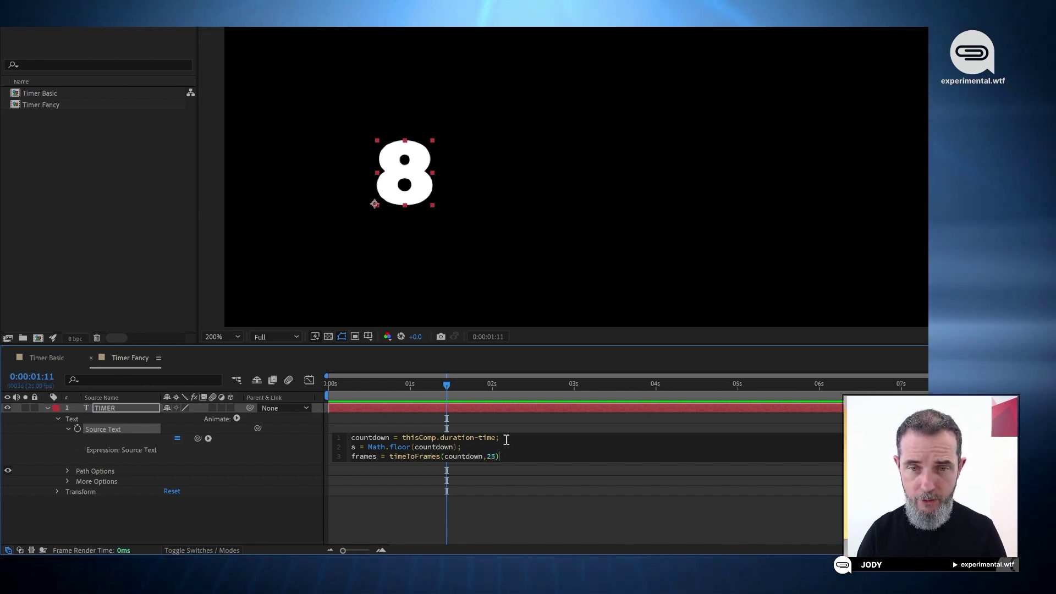
{"action": "key", "text": "KP_Enter"}
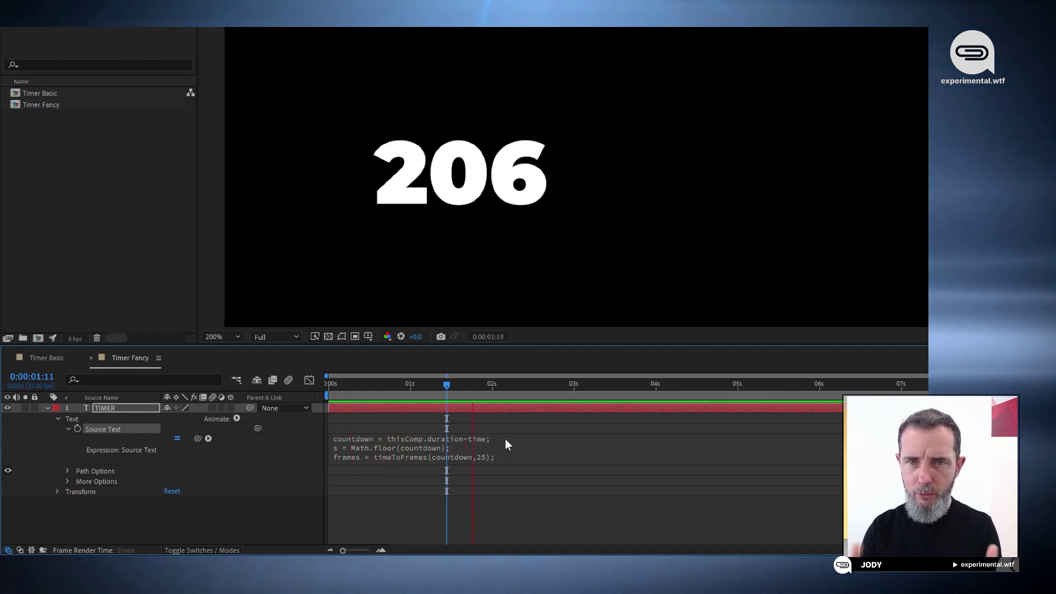
{"action": "key", "text": "space"}
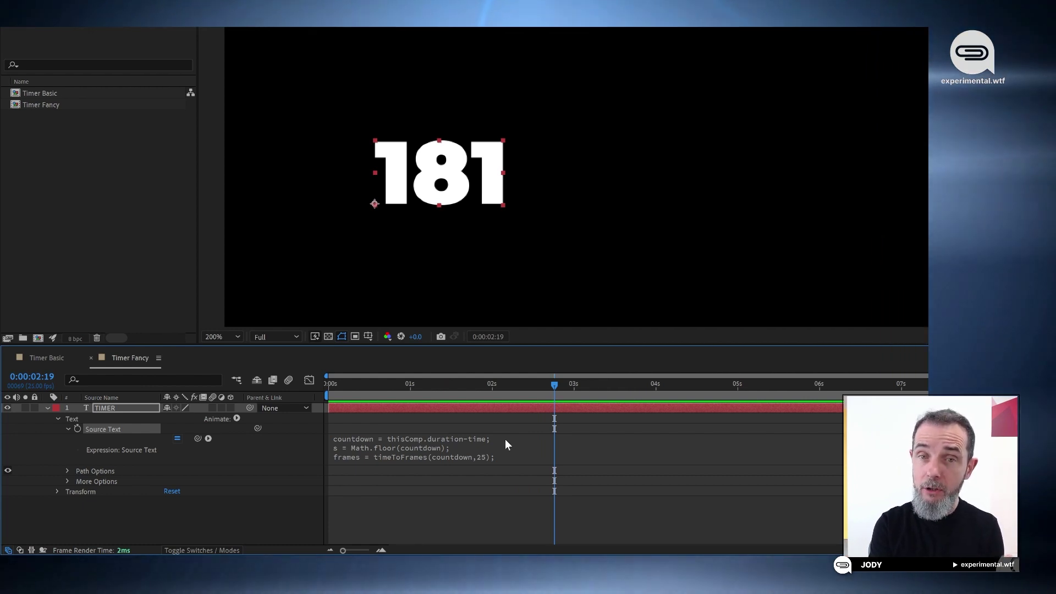
- Add a fourth expression line, "f = frames % 25;", to the Source Text and preview it
{"action": "left_click", "coordinate": [503, 454]}
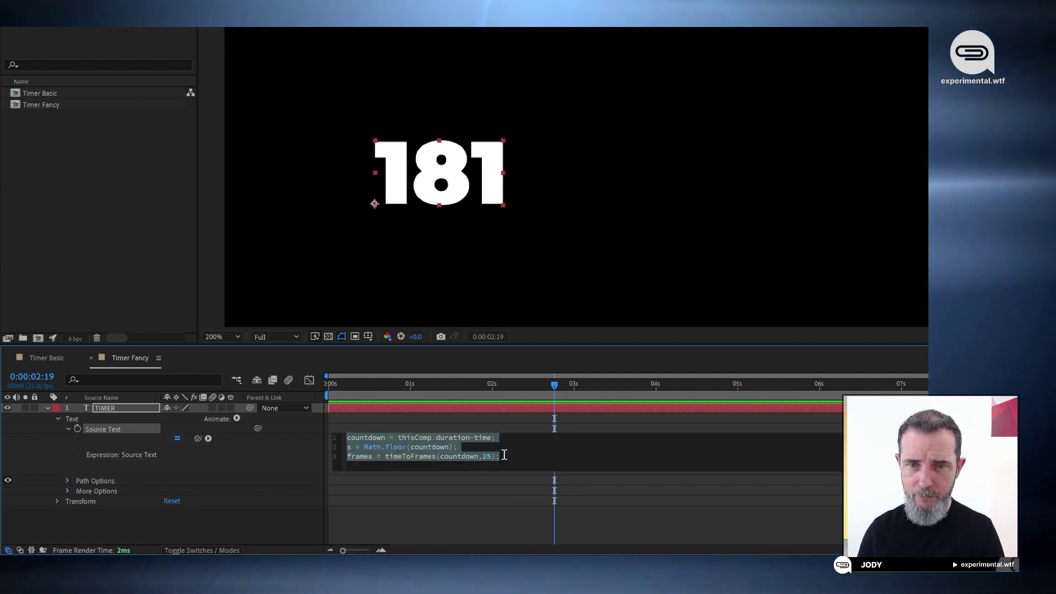
{"action": "left_click", "coordinate": [505, 455]}
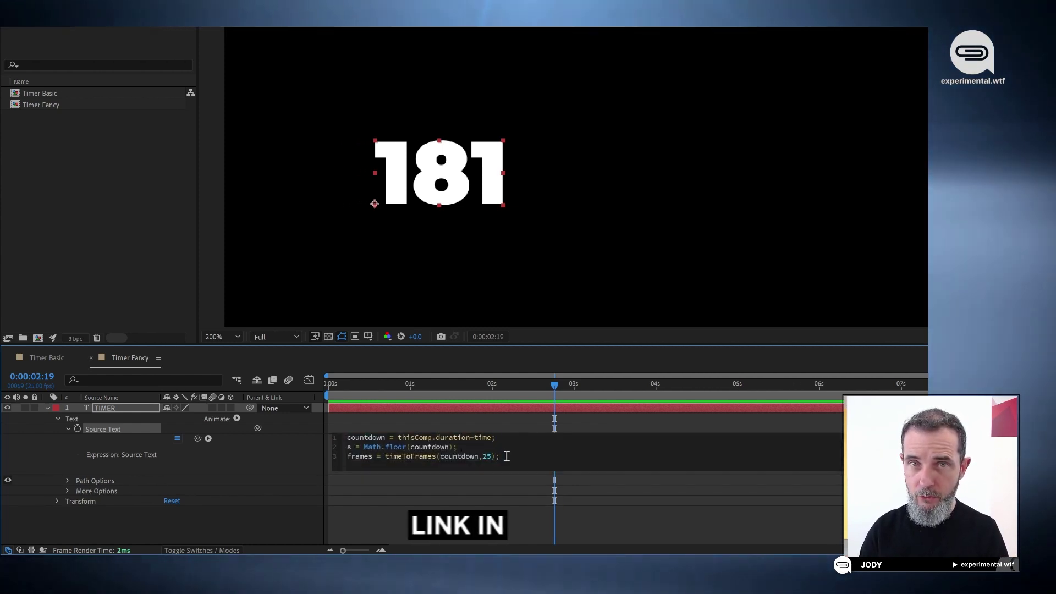
{"action": "key", "text": "Return"}
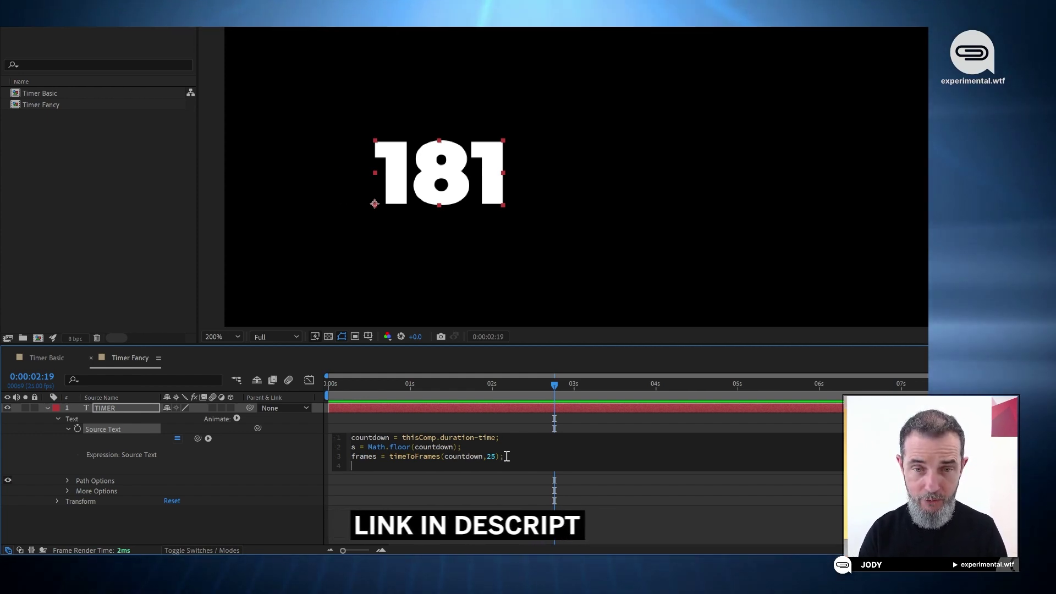
{"action": "type", "text": "f"}
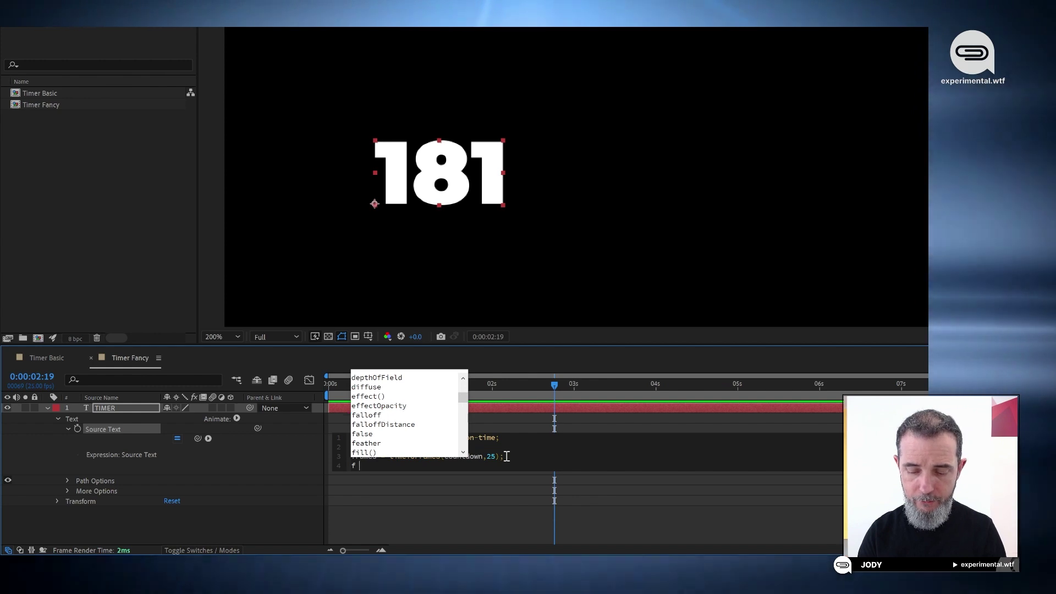
{"action": "type", "text": " = "}
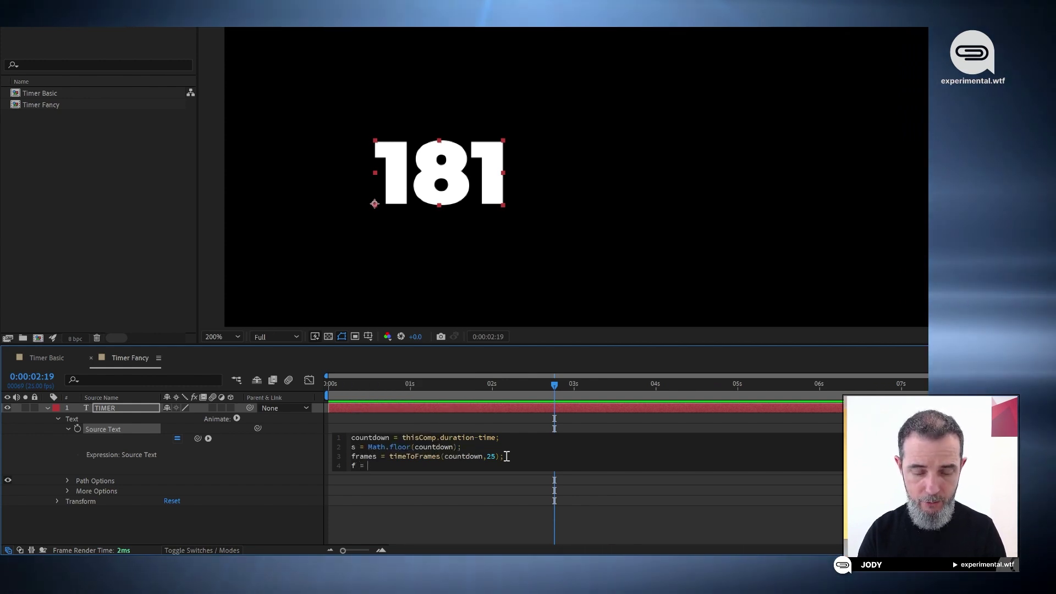
{"action": "type", "text": "frames "}
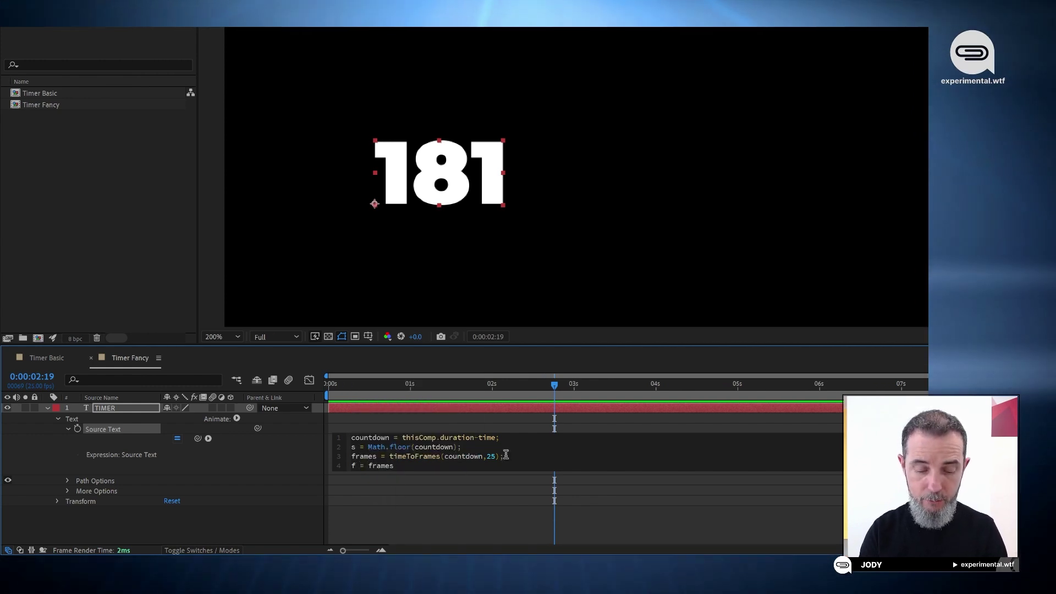
{"action": "type", "text": "% 25;"}
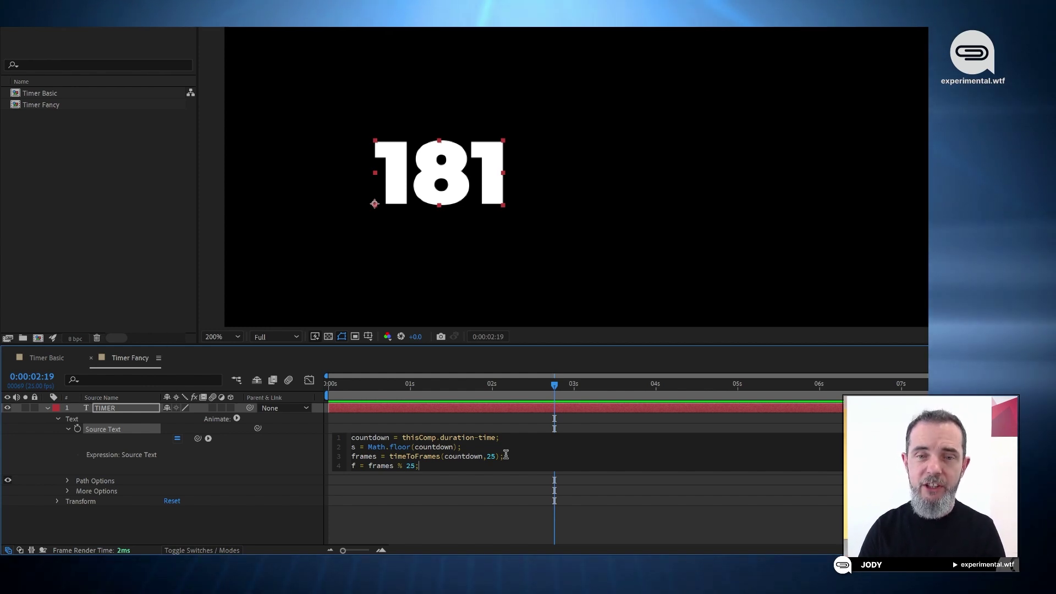
{"action": "key", "text": "KP_Enter"}
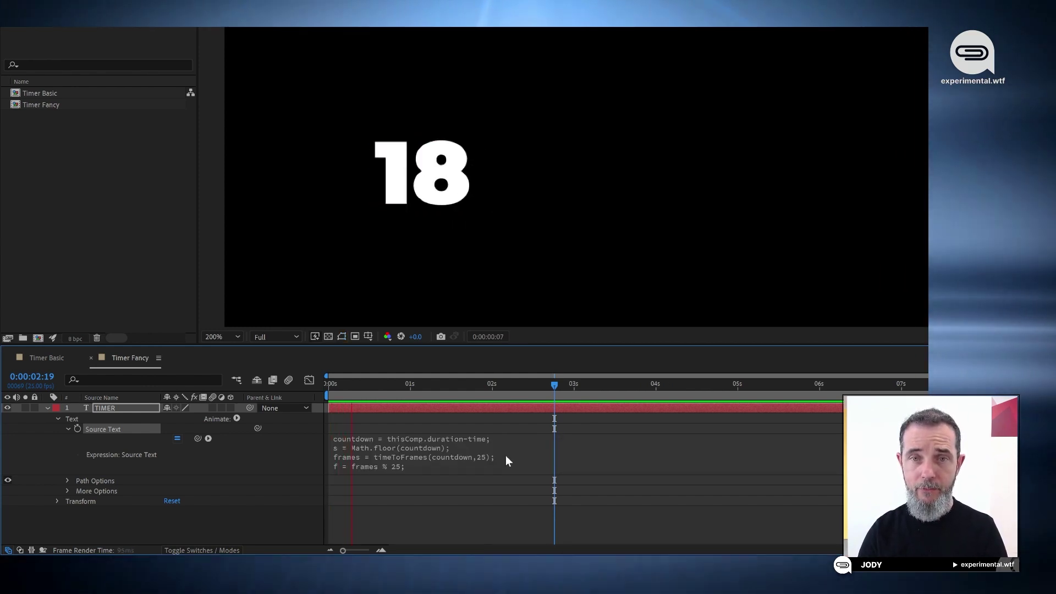
{"action": "key", "text": "space"}
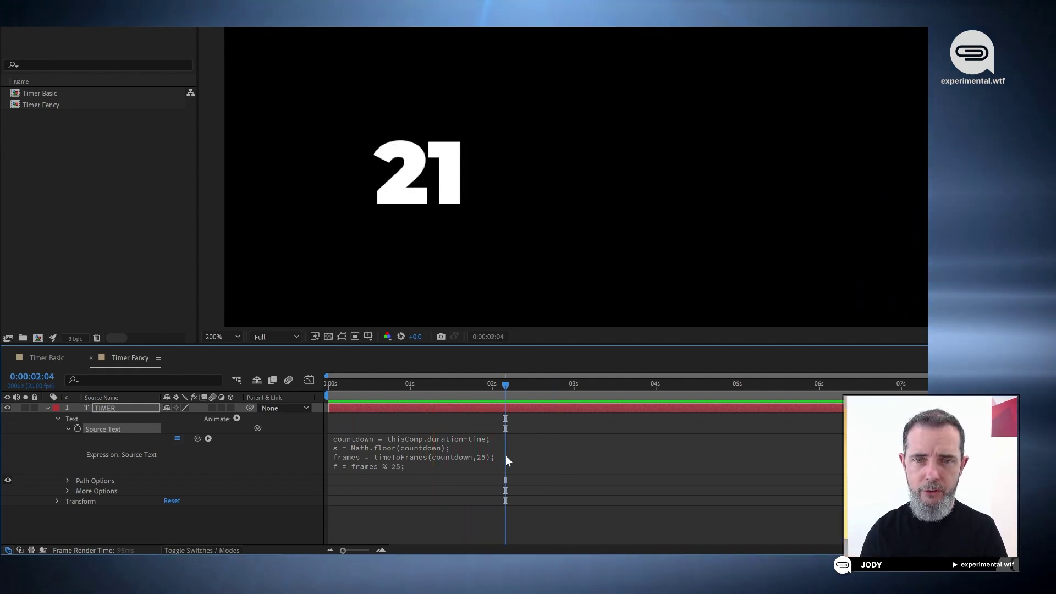
- Add a fifth expression line, "(s)+":"+(f);", to the Timer Fancy Source Text and preview the seconds-and-frames countdown
{"action": "left_click", "coordinate": [451, 466]}
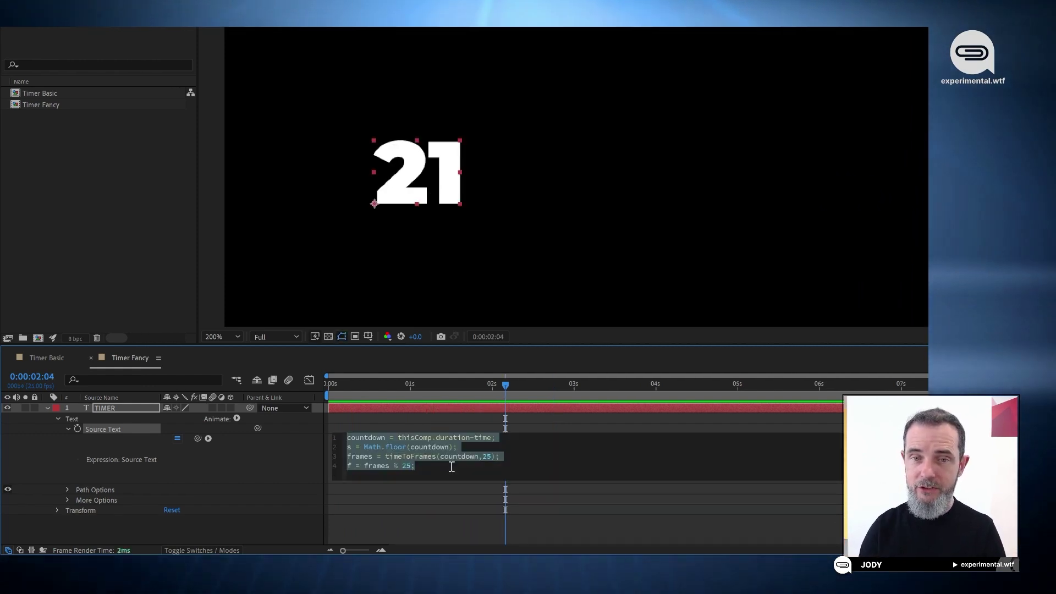
{"action": "left_click", "coordinate": [450, 466]}
{"action": "key", "text": "Return"}
{"action": "type", "text": "("}
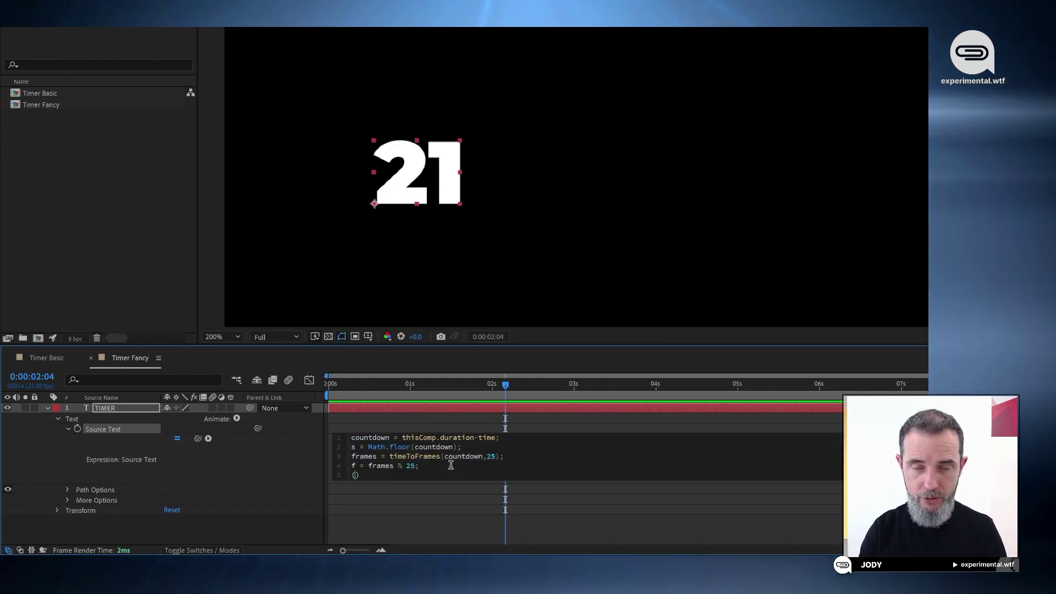
{"action": "type", "text": "s"}
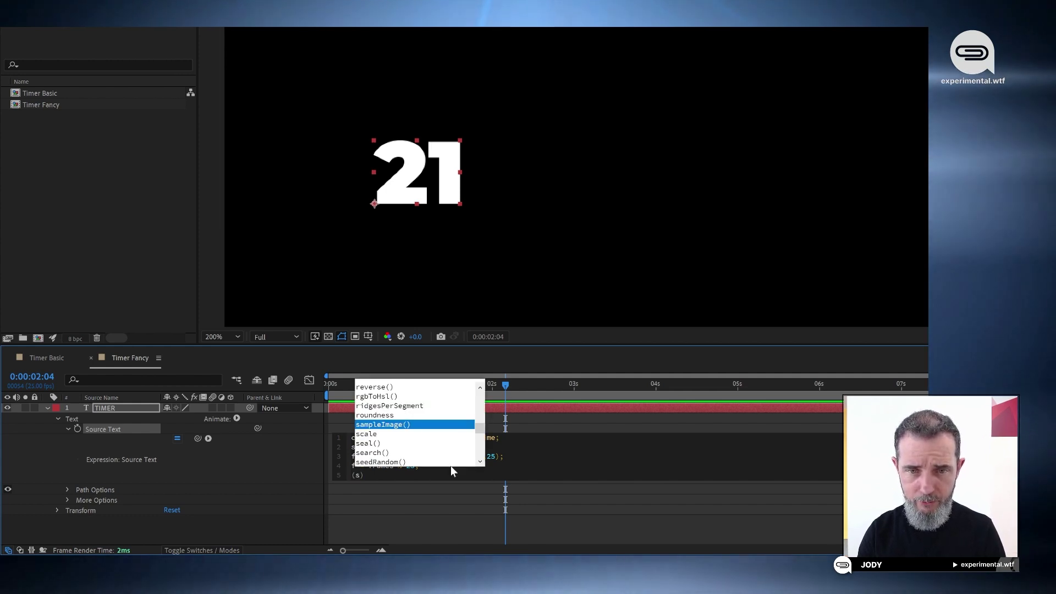
{"action": "key", "text": "Right"}
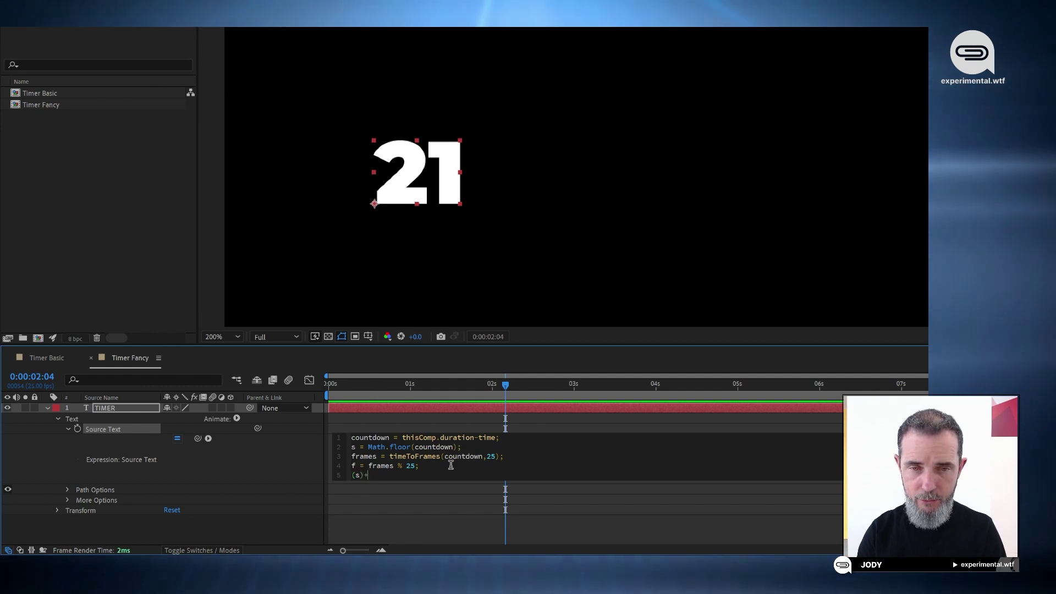
{"action": "type", "text": "+"}
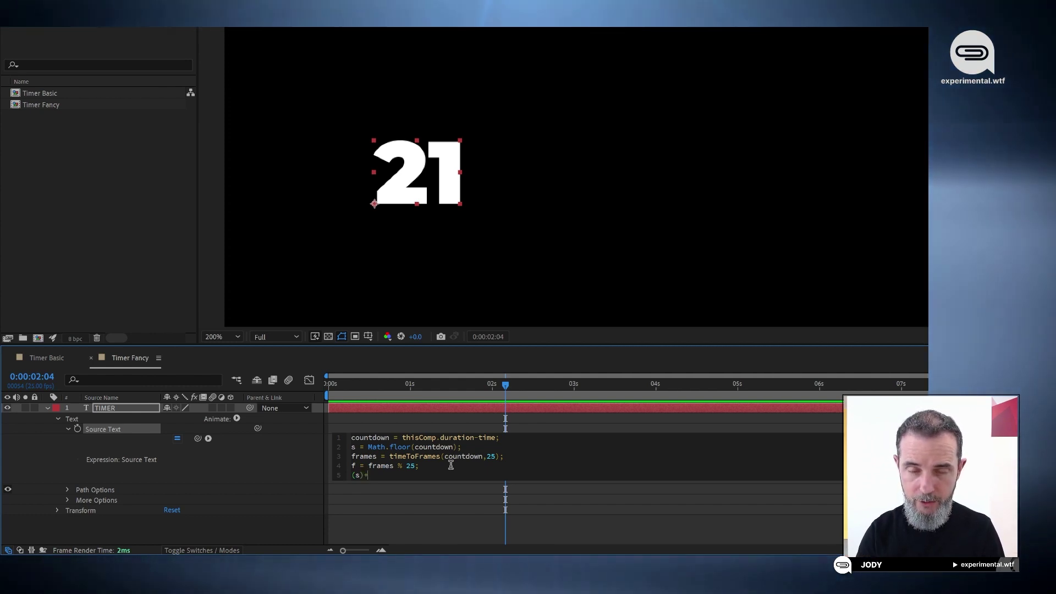
{"action": "type", "text": "\":\""}
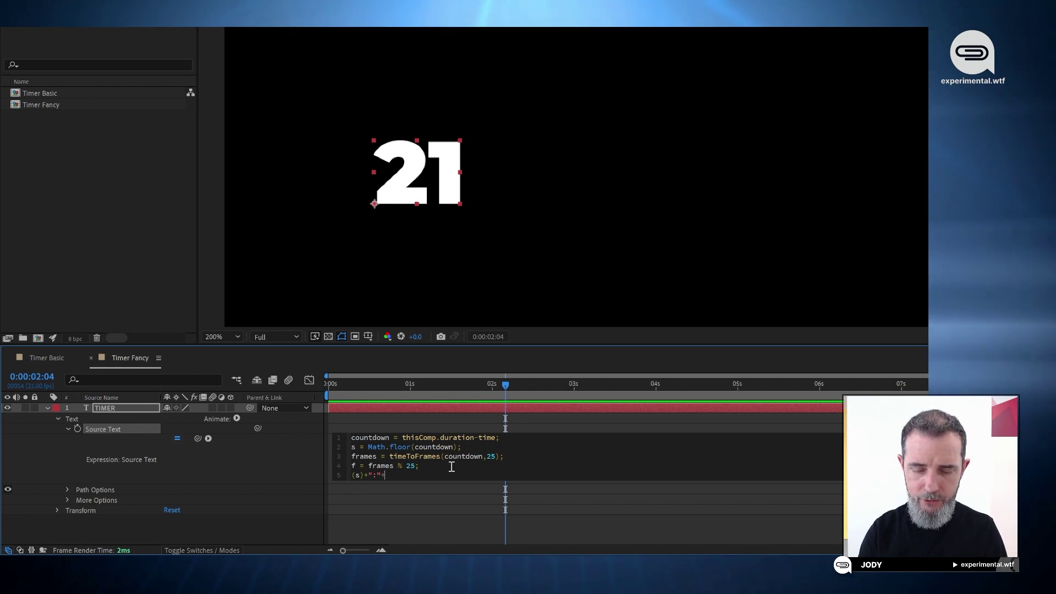
{"action": "type", "text": "+(f"}
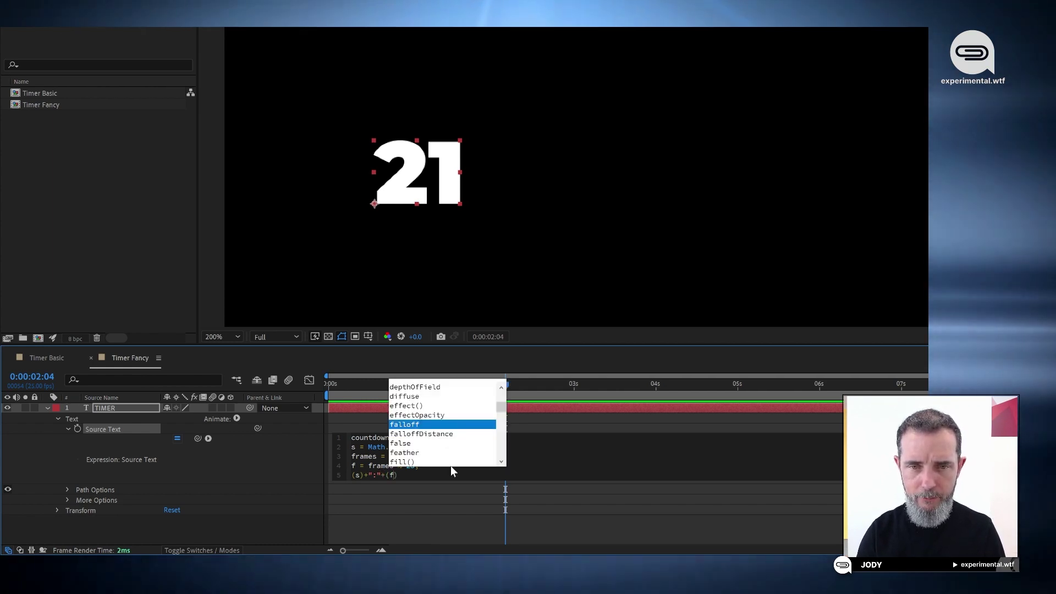
{"action": "key", "text": "Escape"}
{"action": "type", "text": ";"}
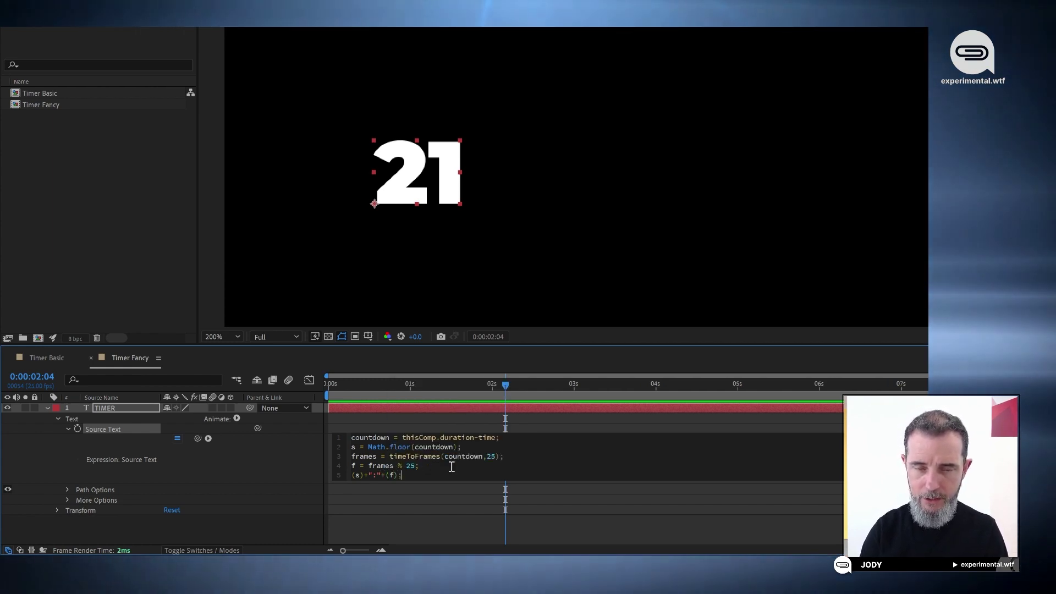
{"action": "key", "text": "KP_Enter"}
{"action": "key", "text": "space"}
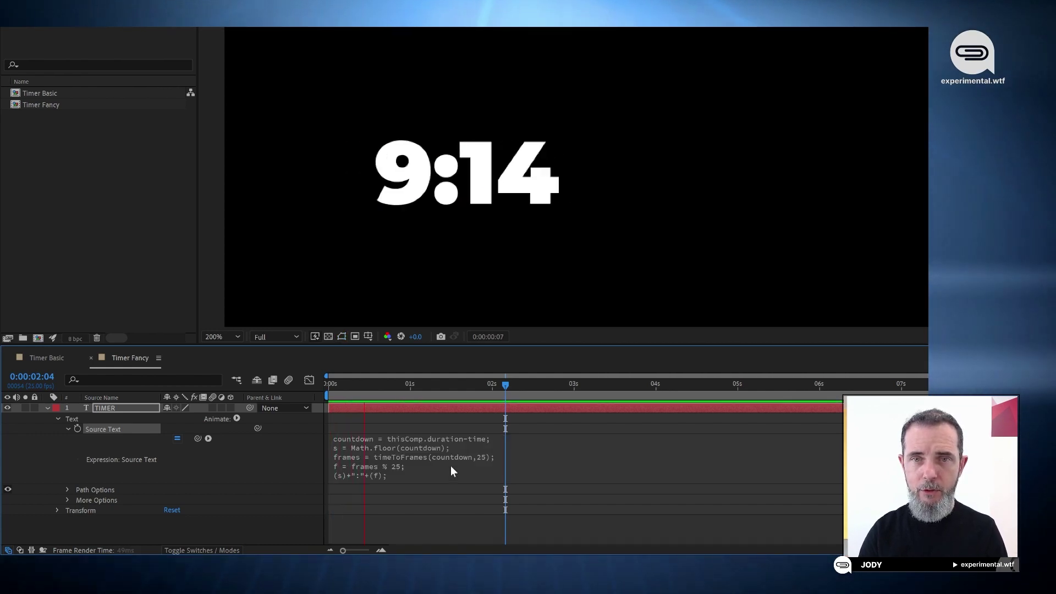
{"action": "key", "text": "space"}
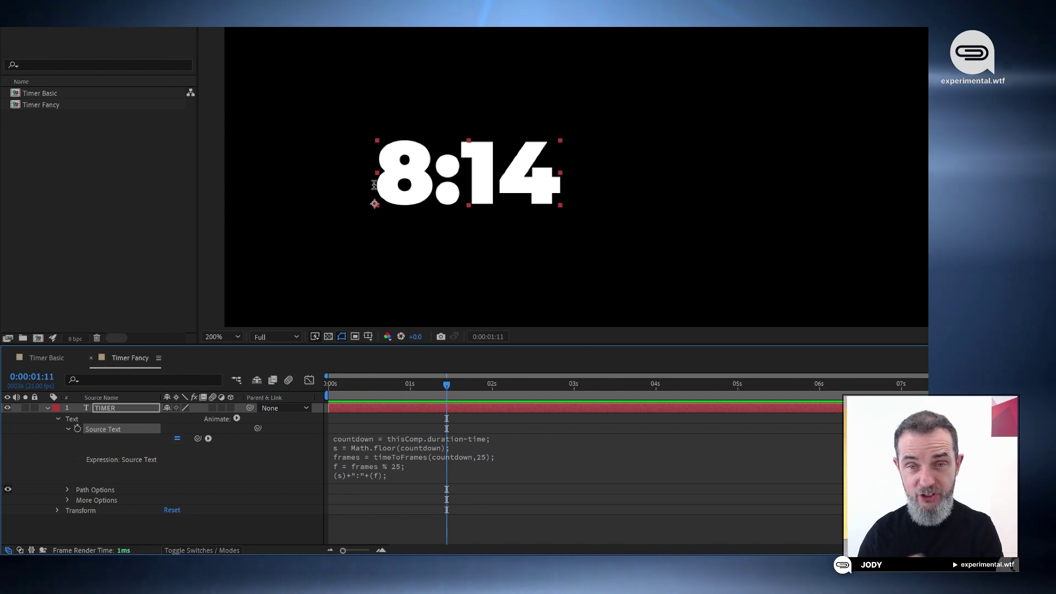
- Prefix both s and f with "0"+ in the last expression line, making it ("0"+s)+":"+("0"+f);, and check the countdown's opening frames
{"action": "left_click", "coordinate": [402, 477]}
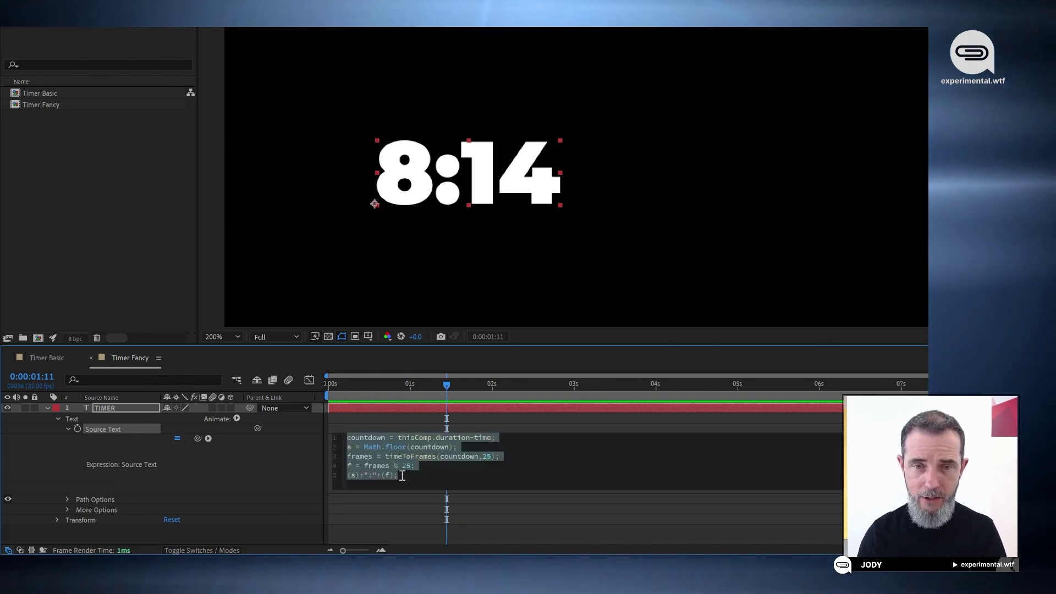
{"action": "key", "text": "Left"}
{"action": "key", "text": "Left"}
{"action": "key", "text": "Left"}
{"action": "key", "text": "Left"}
{"action": "key", "text": "Left"}
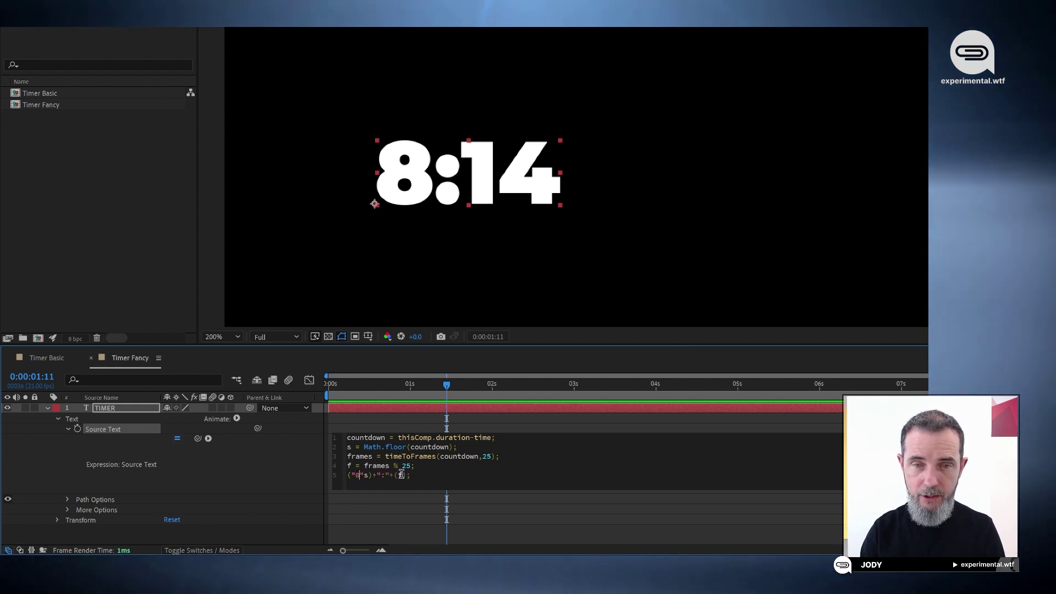
{"action": "type", "text": "0"}
{"action": "type", "text": "+"}
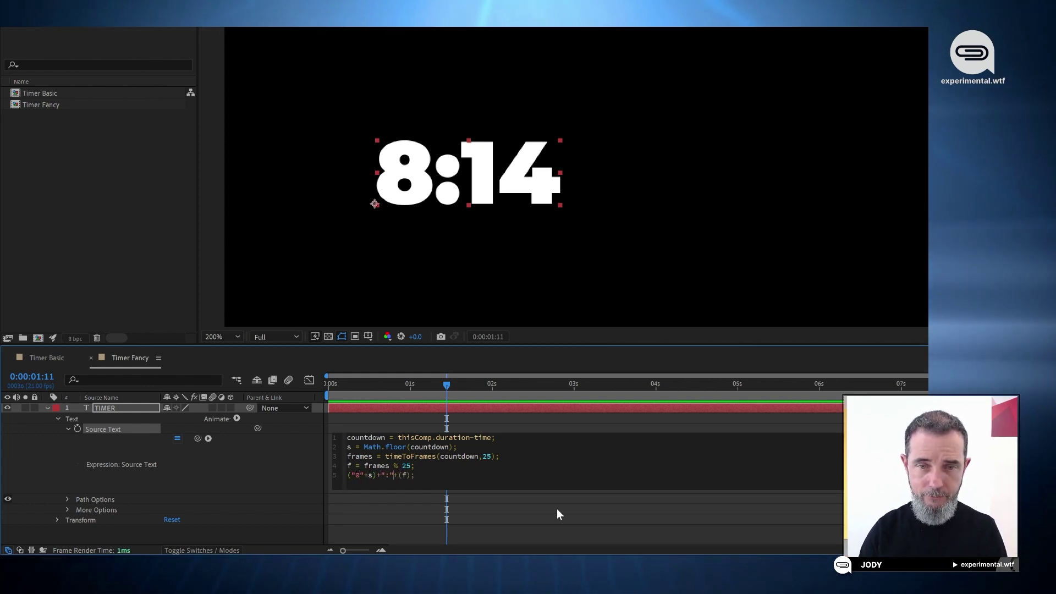
{"action": "type", "text": "\"0\""}
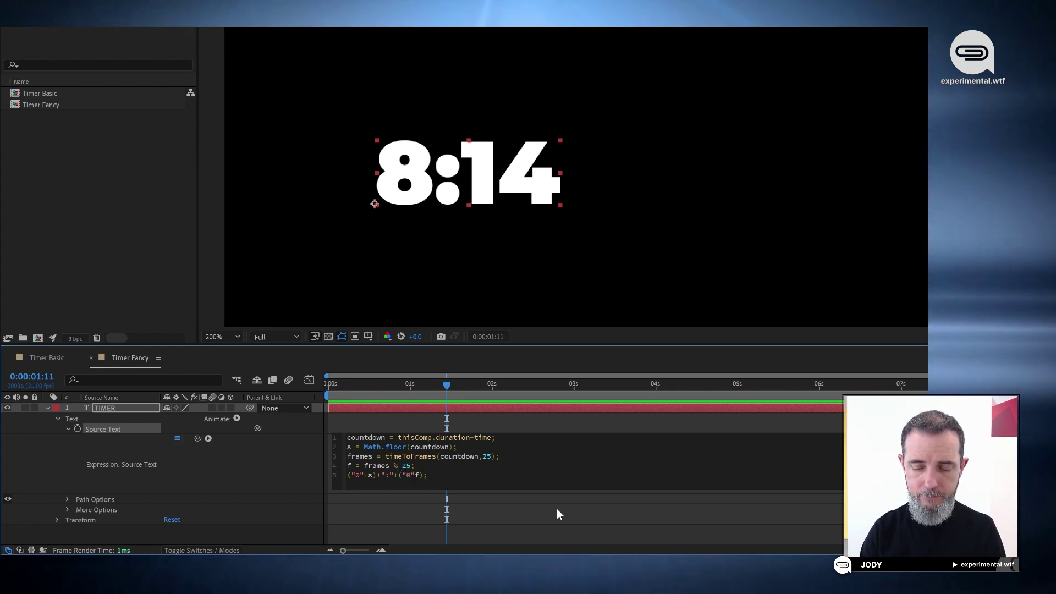
{"action": "type", "text": "+"}
{"action": "left_click", "coordinate": [557, 510]}
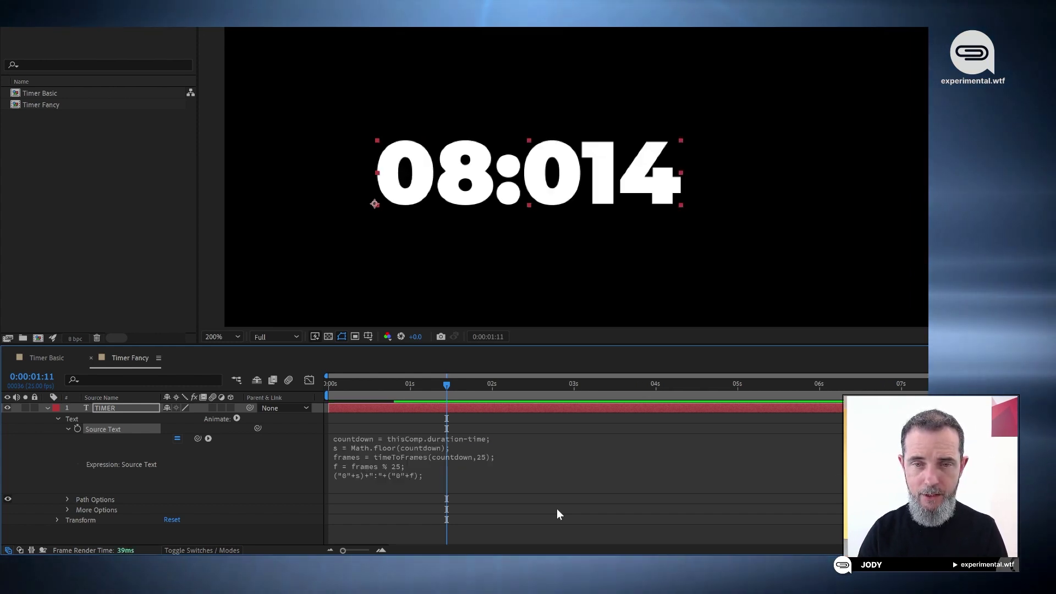
{"action": "key", "text": "space"}
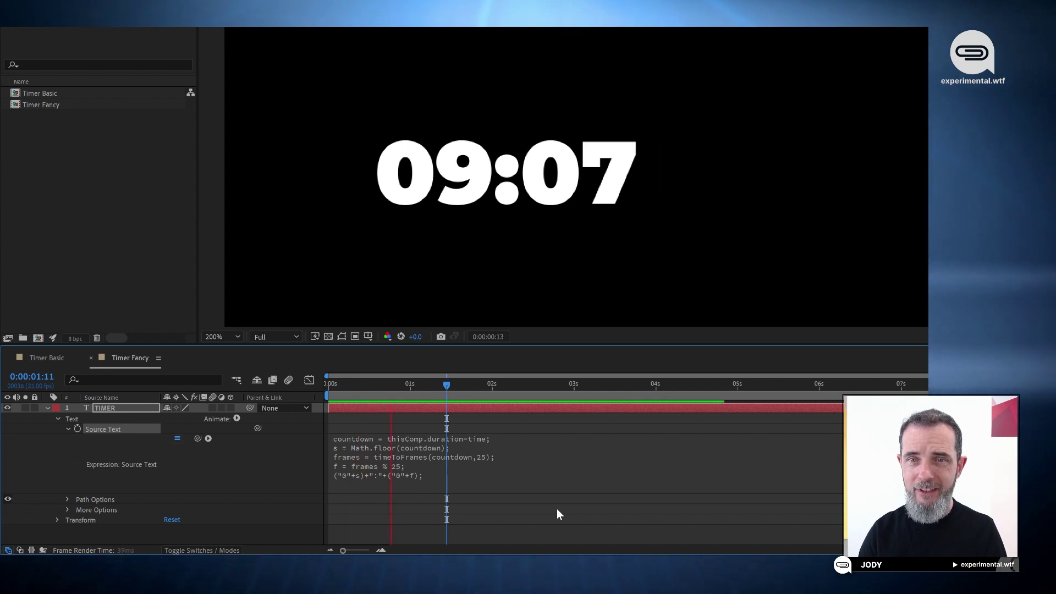
{"action": "left_click_drag", "start_coordinate": [408, 386], "coordinate": [321, 392]}
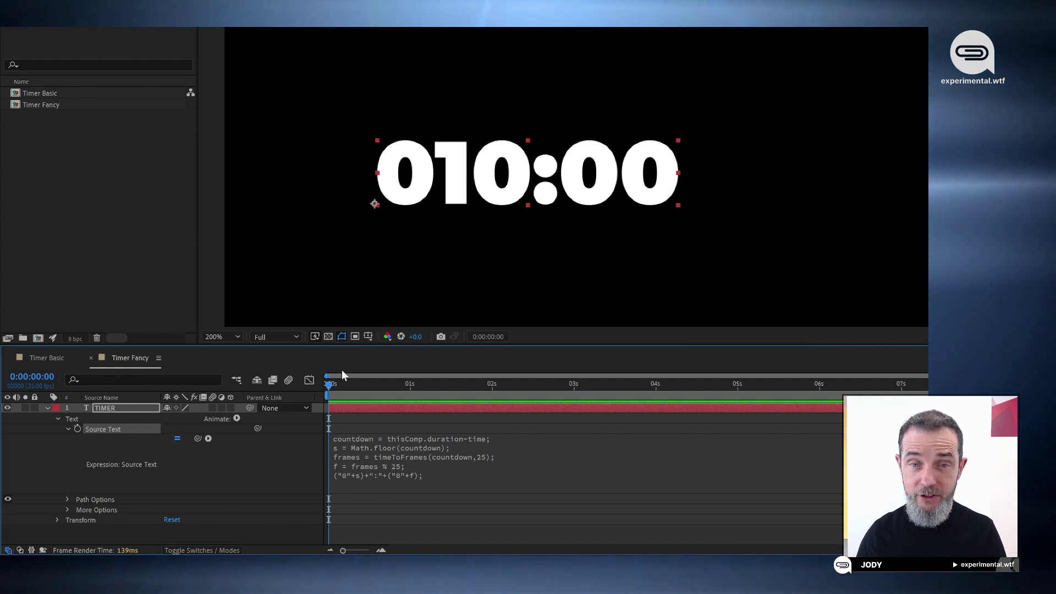
{"action": "left_click_drag", "start_coordinate": [330, 386], "coordinate": [355, 387]}
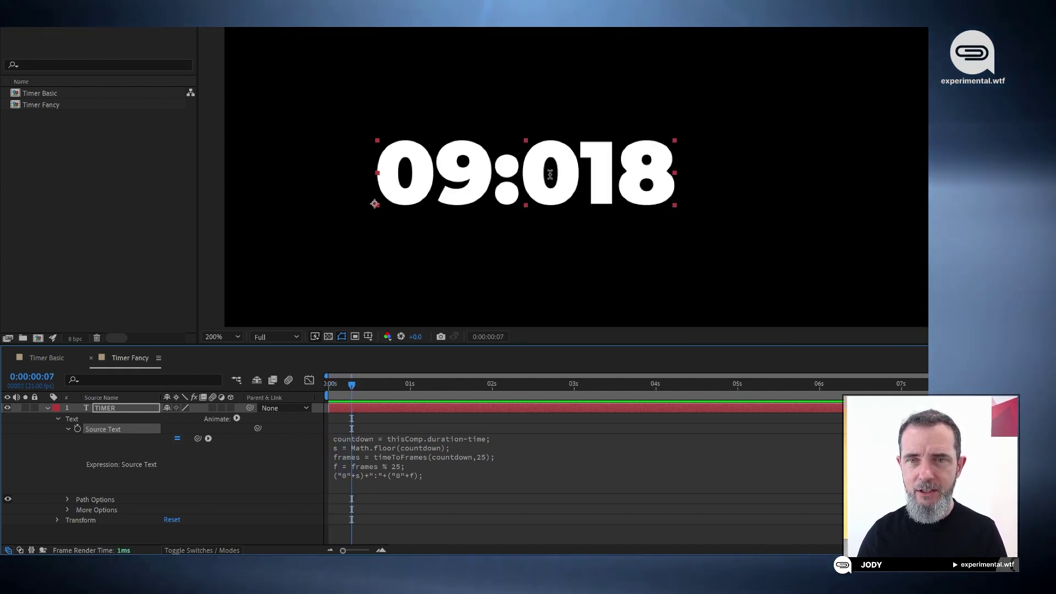
- Append .slice(-2) to the ("0"+s) seconds part of the last expression line
{"action": "left_click", "coordinate": [445, 483]}
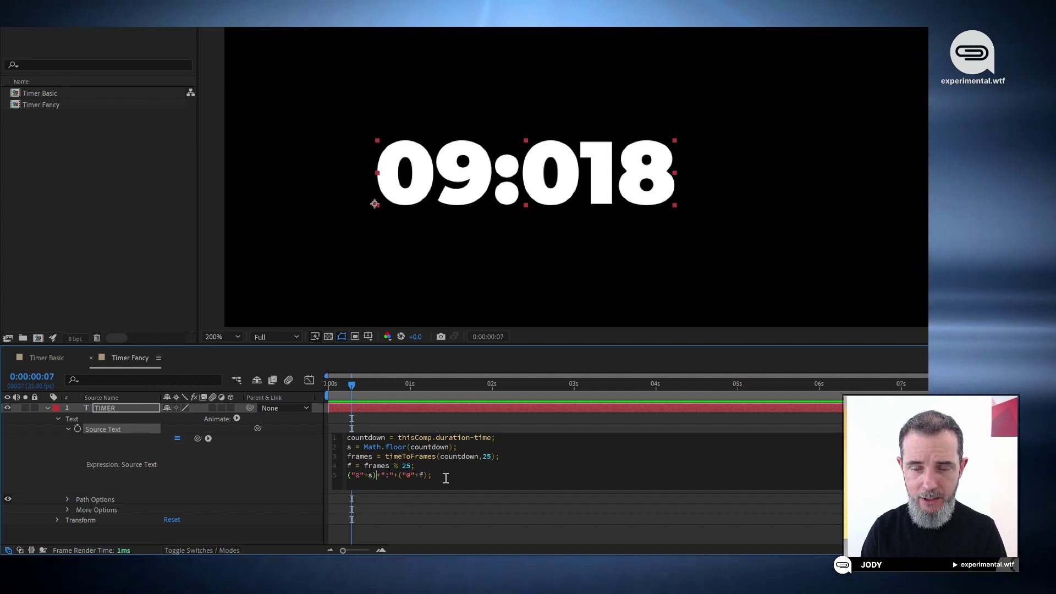
{"action": "type", "text": ".sl"}
{"action": "type", "text": "ice"}
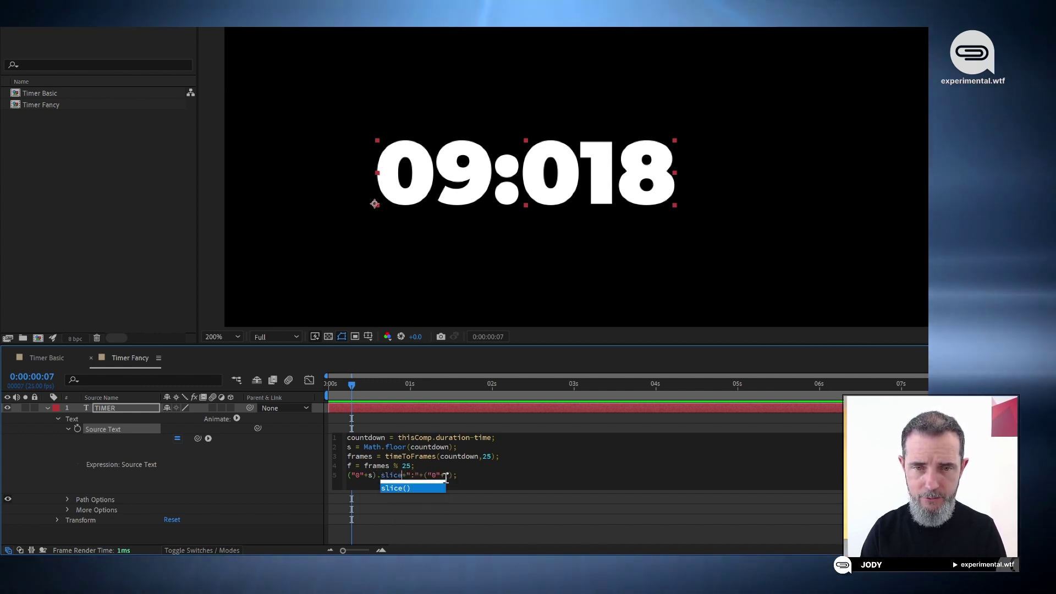
{"action": "key", "text": "Return"}
{"action": "type", "text": "-"}
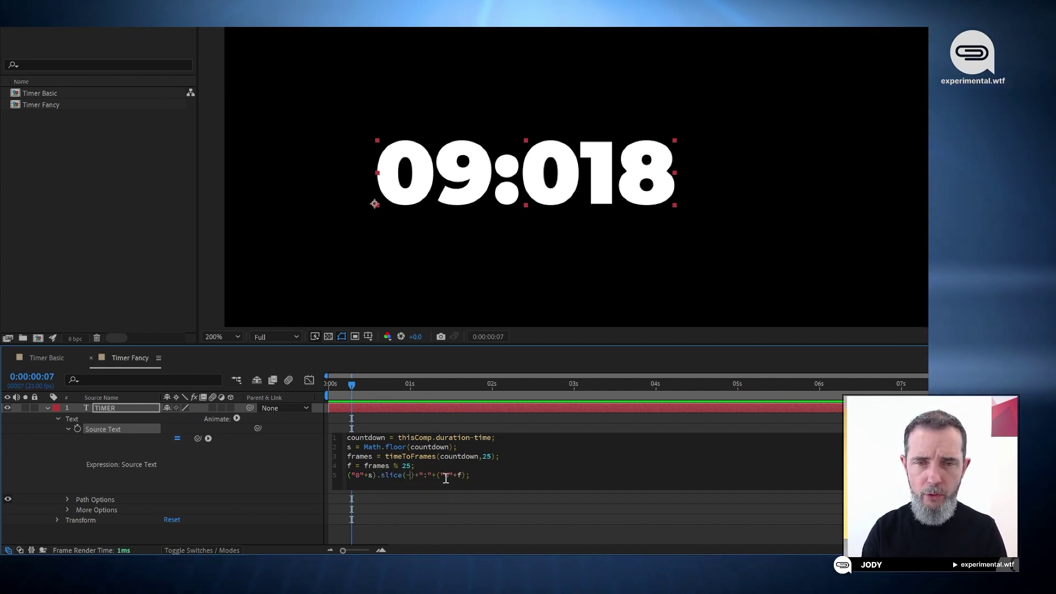
- Append .slice(-2) to the ("0"+f) frames part of the last expression line, apply the expression and preview the countdown
{"action": "key", "text": "Right"}
{"action": "key", "text": "Right"}
{"action": "key", "text": "Right"}
{"action": "key", "text": "Right"}
{"action": "key", "text": "Right"}
{"action": "key", "text": "Right"}
{"action": "key", "text": "Right"}
{"action": "key", "text": "Right"}
{"action": "key", "text": "Right"}
{"action": "key", "text": "Right"}
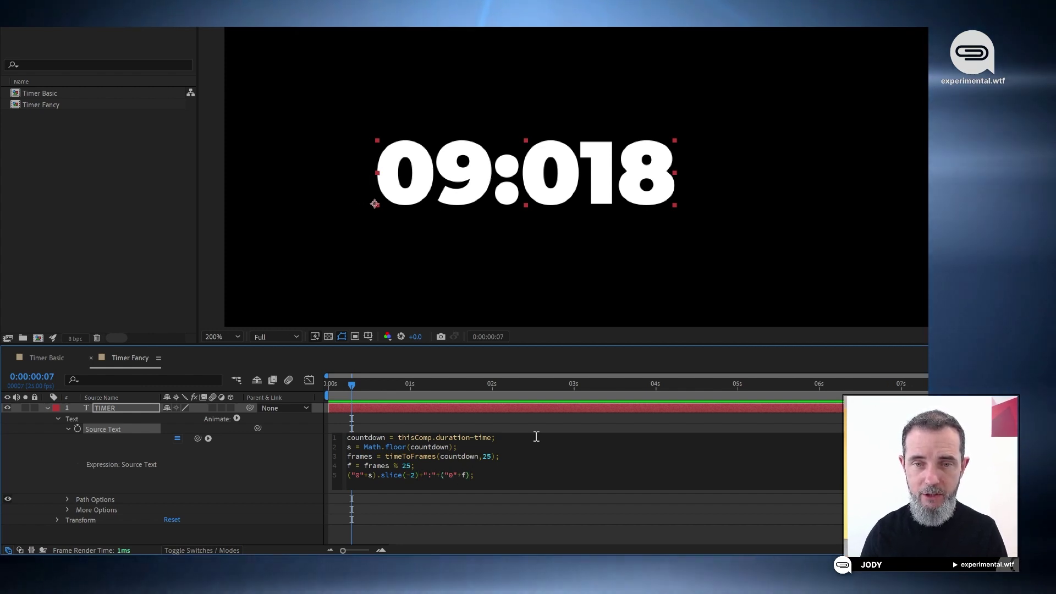
{"action": "type", "text": ".slice"}
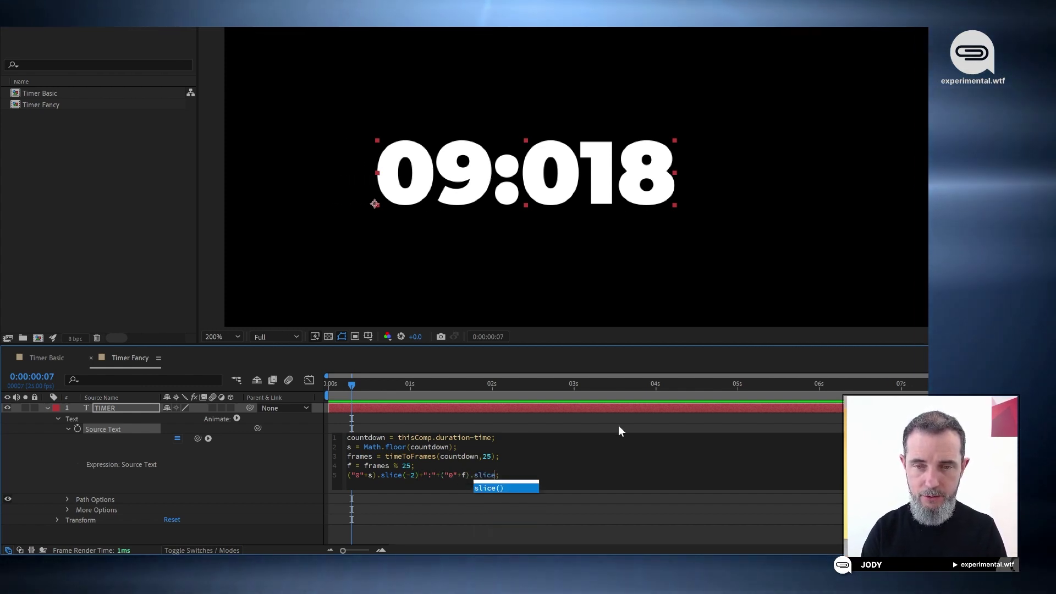
{"action": "type", "text": "(-2)"}
{"action": "key", "text": "KP_Enter"}
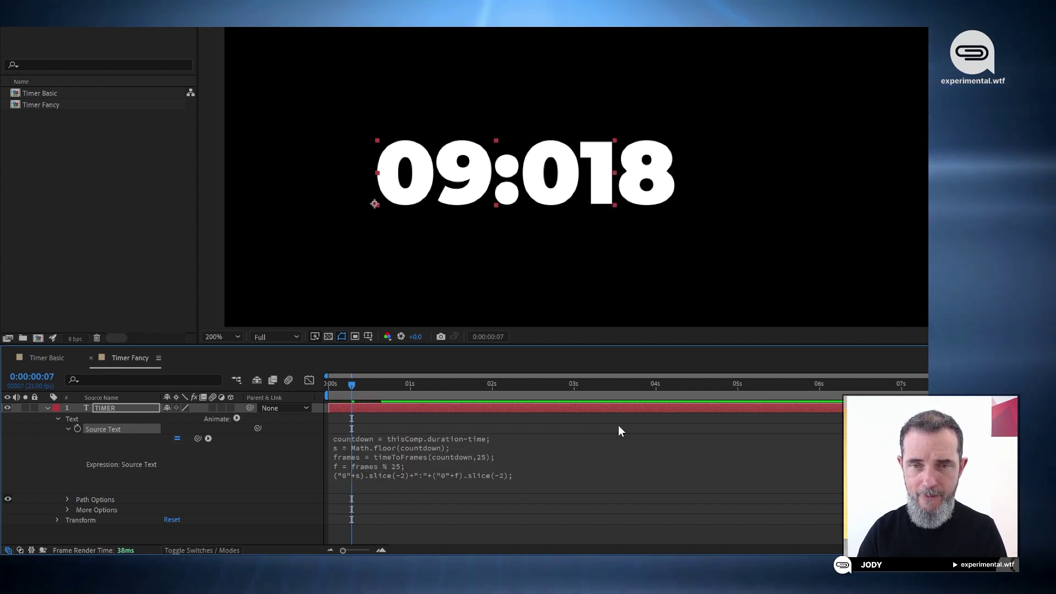
{"action": "key", "text": "space"}
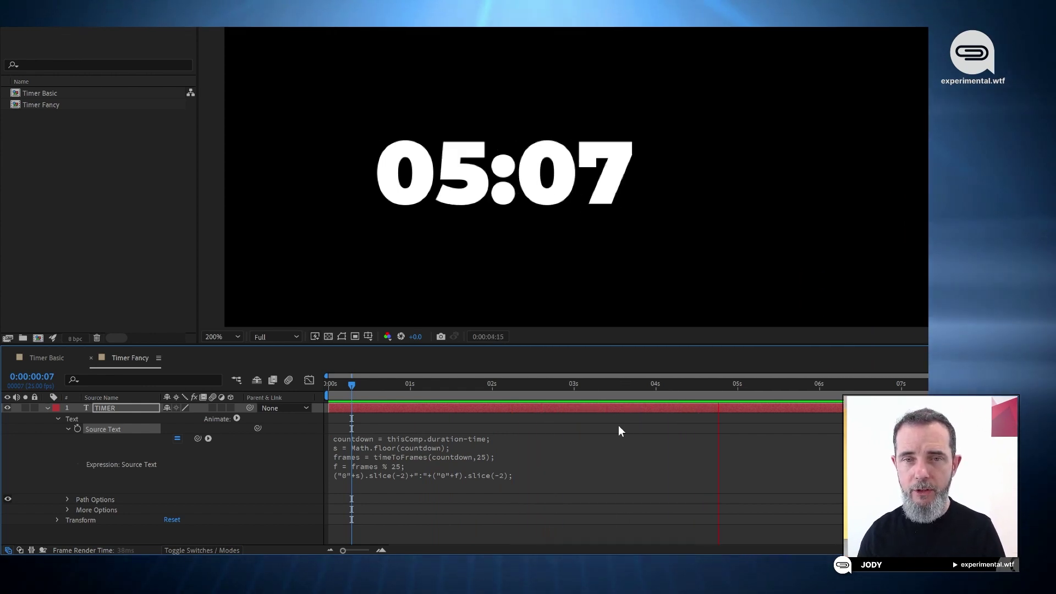
{"action": "key", "text": "space"}
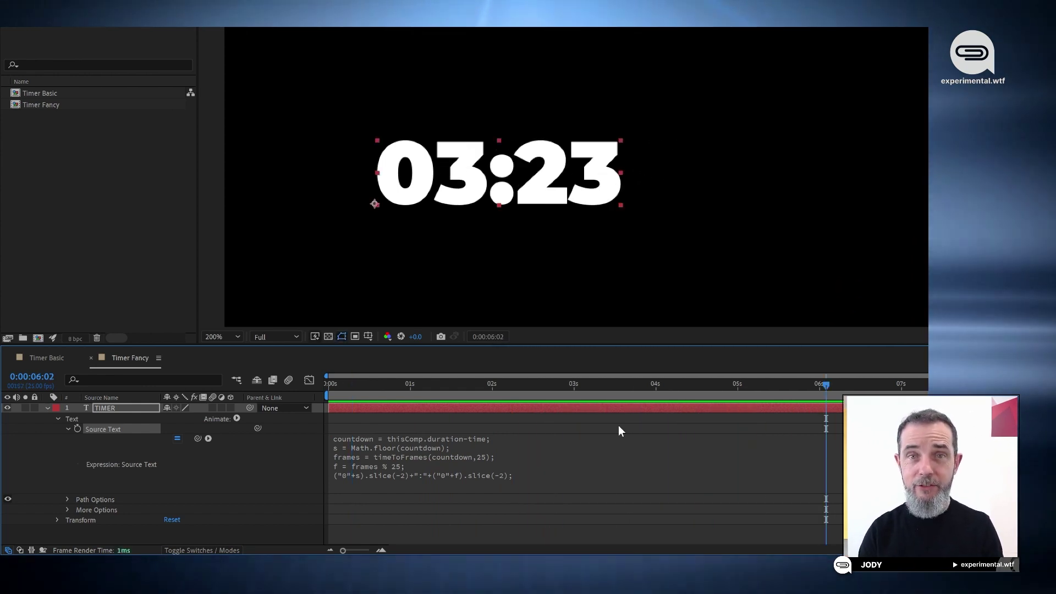